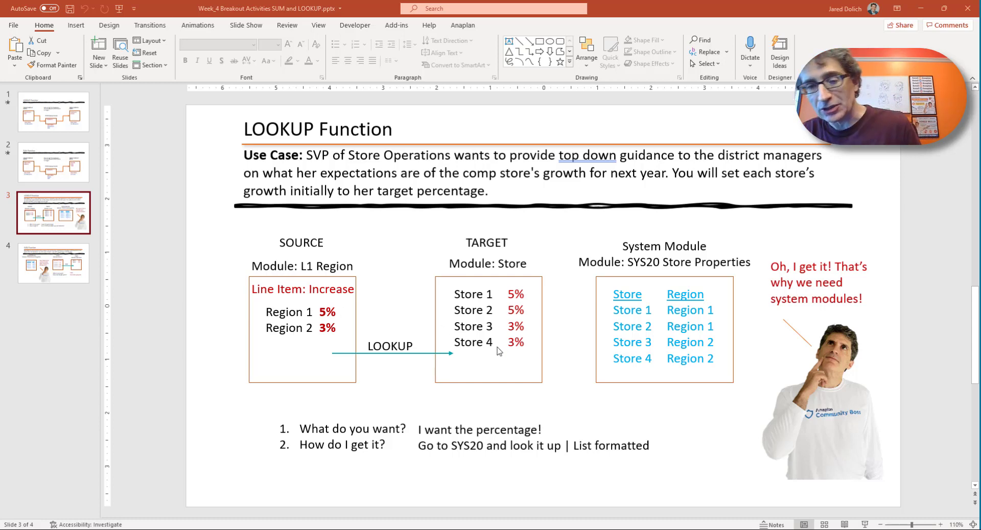
- Switch to the Anaplan model and insert the general lists Region and Stores before the END entry
{"action": "left_click_drag", "start_coordinate": [368, 9], "coordinate": [980, 215]}
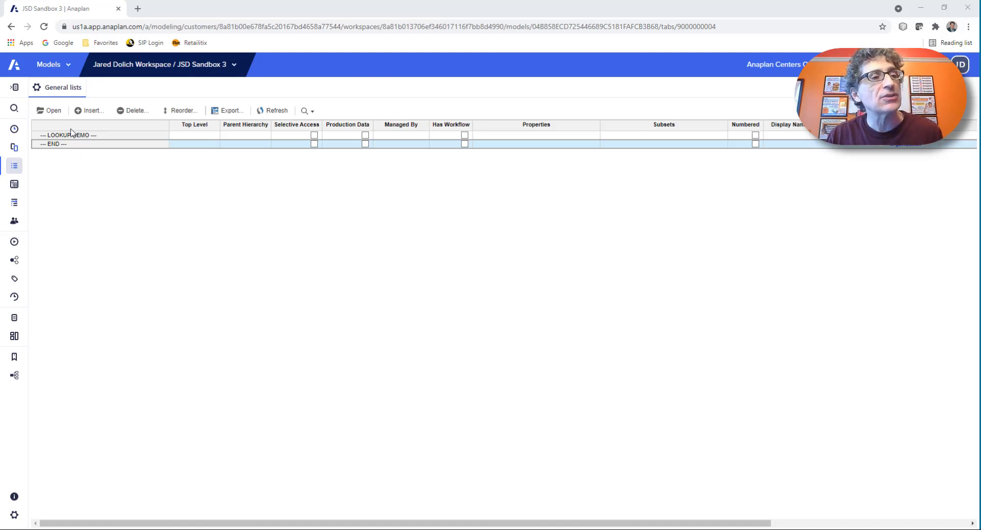
{"action": "left_click", "coordinate": [88, 111]}
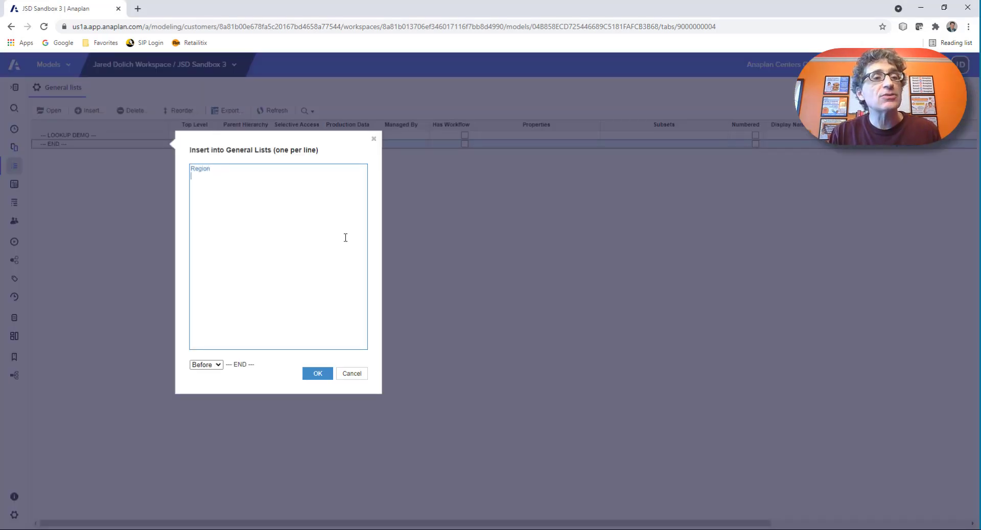
{"action": "type", "text": "Region"}
{"action": "key", "text": "Return"}
{"action": "type", "text": "Stores"}
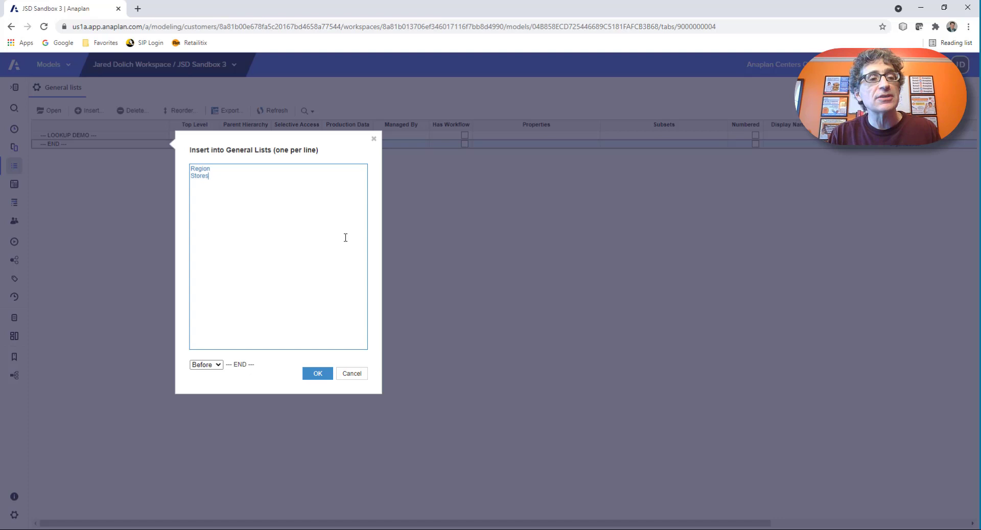
{"action": "left_click", "coordinate": [313, 373]}
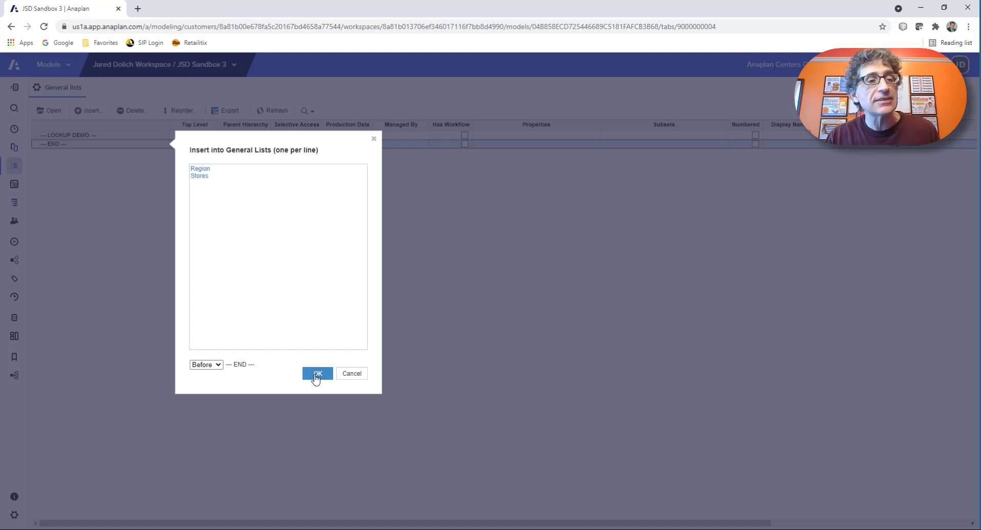
- Set the top level of the Region list to All Regions and of the Stores list to All Stores
{"action": "left_click", "coordinate": [196, 144]}
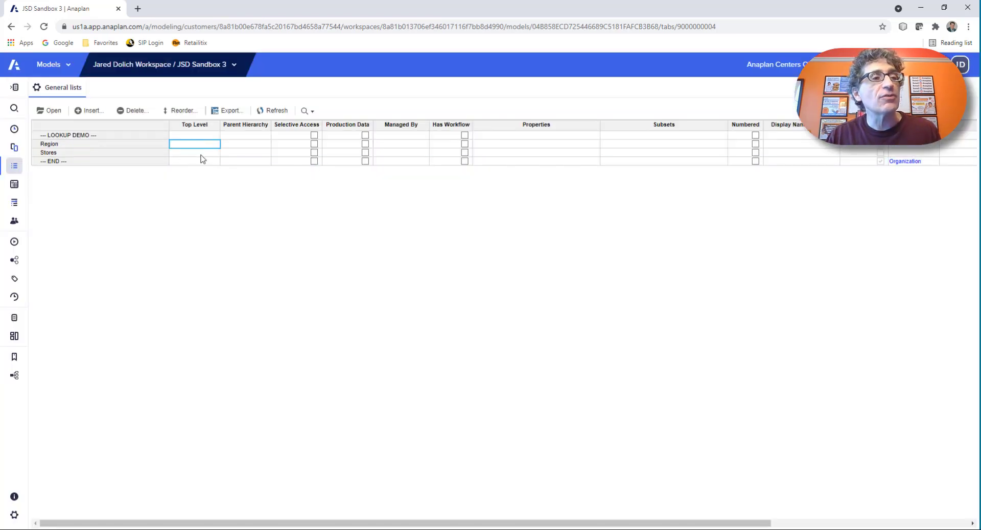
{"action": "type", "text": "All R"}
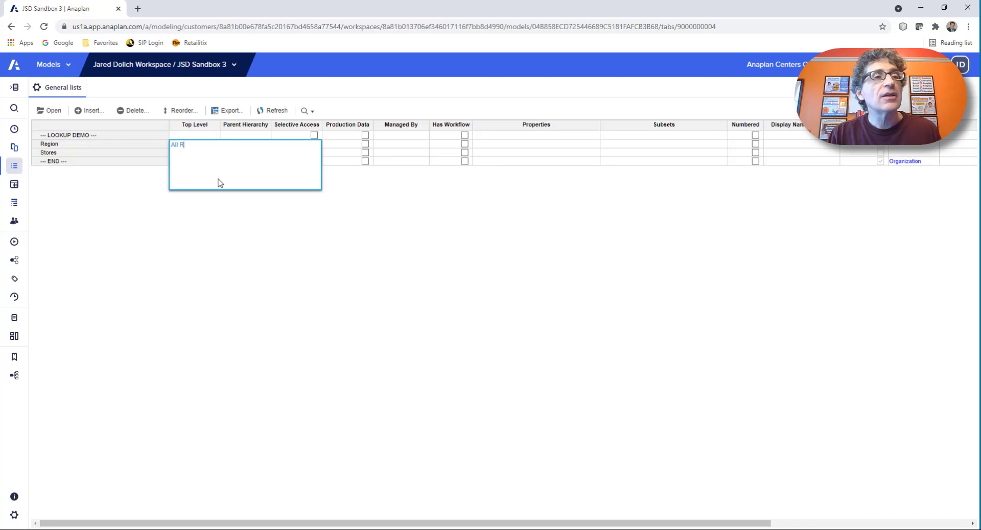
{"action": "type", "text": "egions"}
{"action": "key", "text": "Return"}
{"action": "type", "text": "A"}
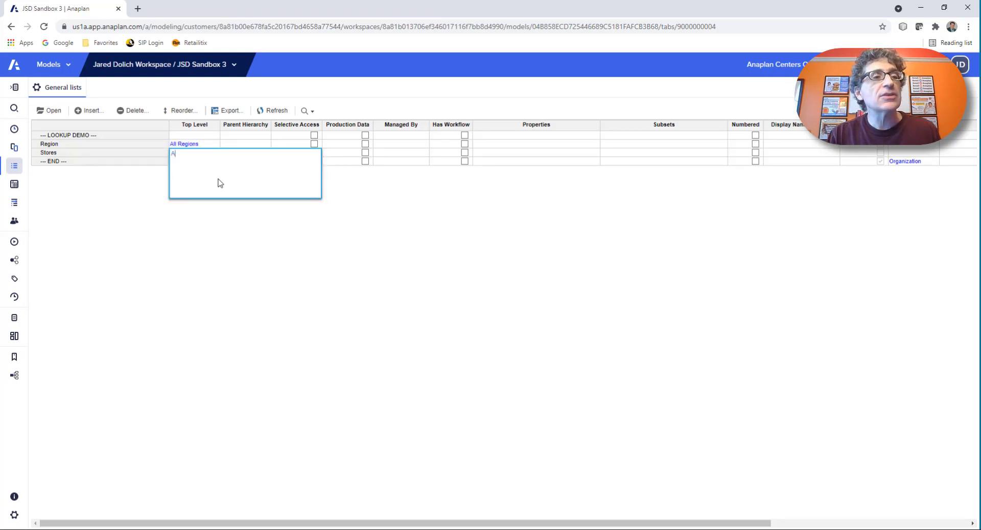
{"action": "type", "text": "ll Stores"}
{"action": "key", "text": "Return"}
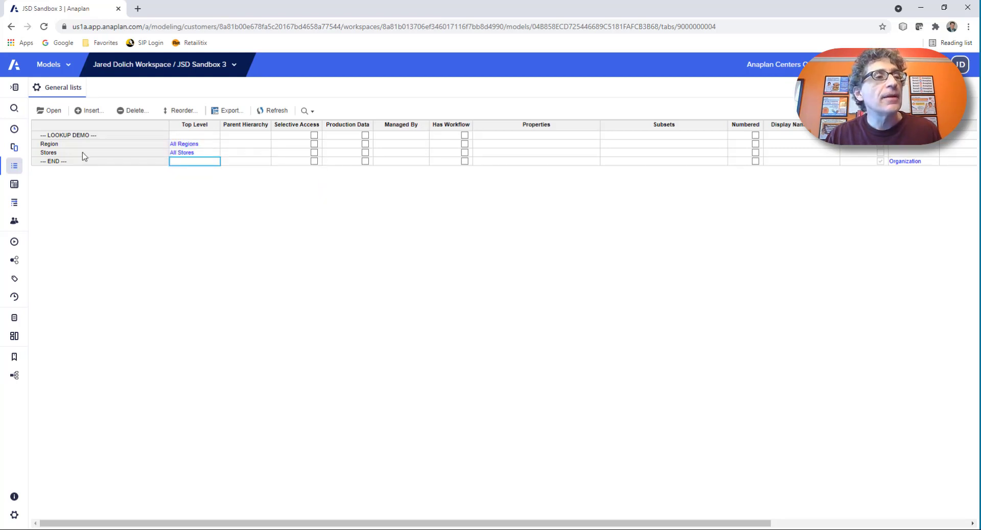
- Open the Region list and insert the items Region 1 and Region 2
{"action": "left_click", "coordinate": [71, 145]}
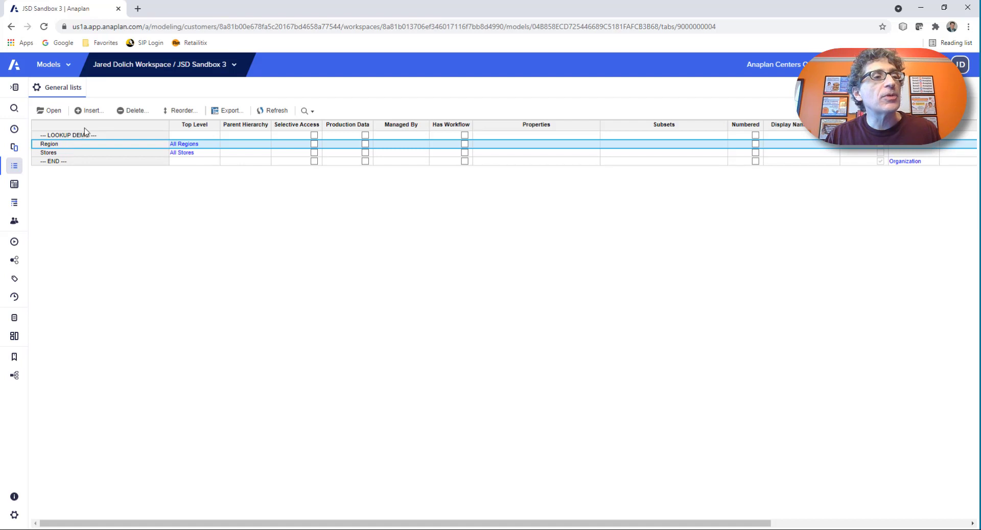
{"action": "left_click", "coordinate": [50, 111]}
{"action": "left_click", "coordinate": [143, 125]}
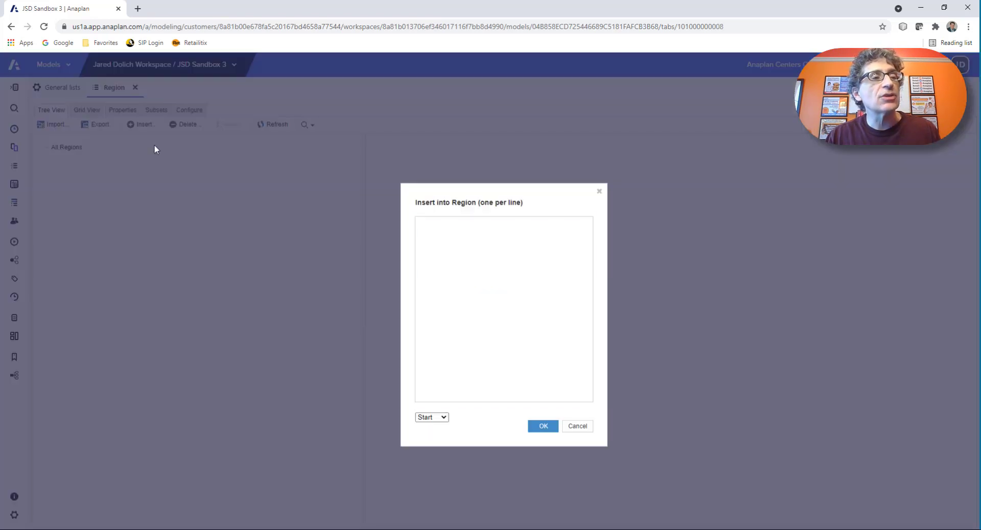
{"action": "type", "text": "RE"}
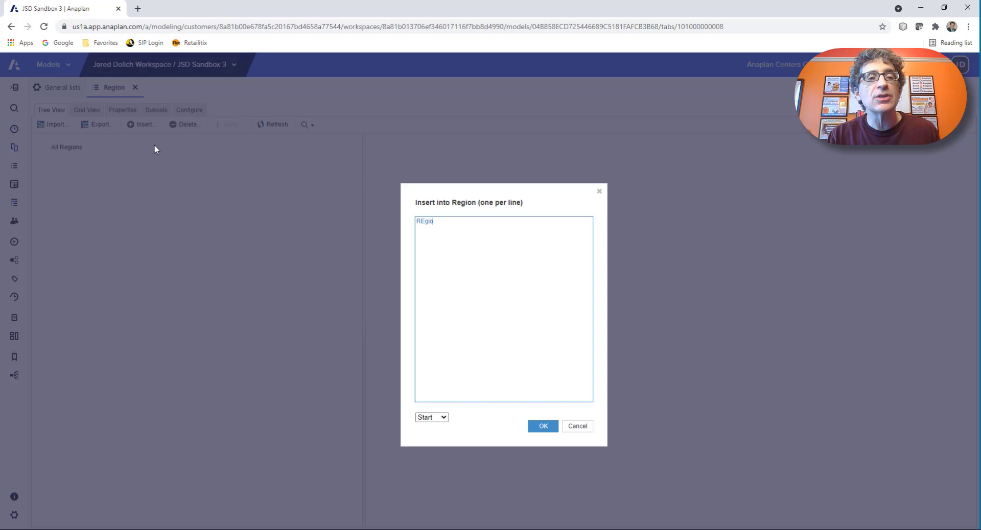
{"action": "type", "text": "gio"}
{"action": "key", "text": "BackSpace"}
{"action": "key", "text": "BackSpace"}
{"action": "key", "text": "BackSpace"}
{"action": "key", "text": "BackSpace"}
{"action": "type", "text": "egion 1"}
{"action": "key", "text": "Return"}
{"action": "type", "text": "Region 2"}
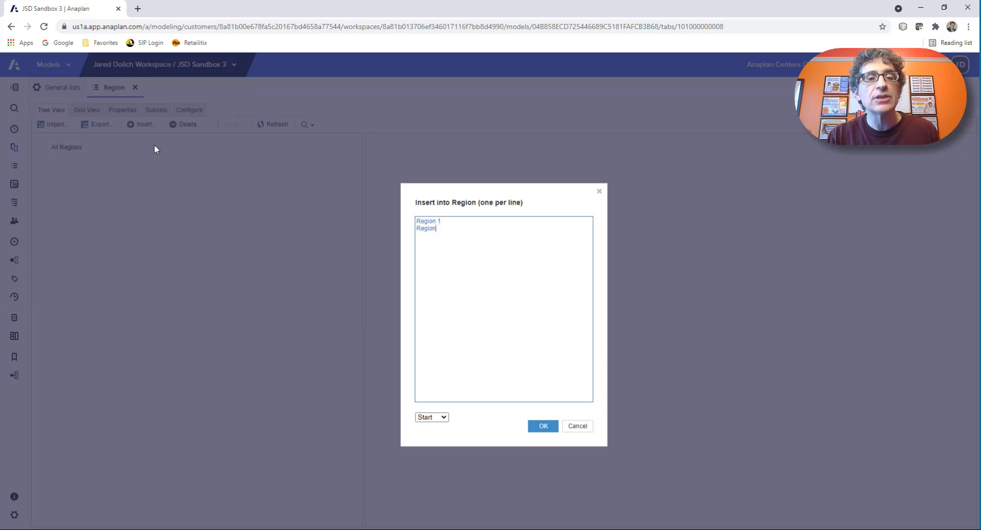
{"action": "left_click", "coordinate": [545, 430]}
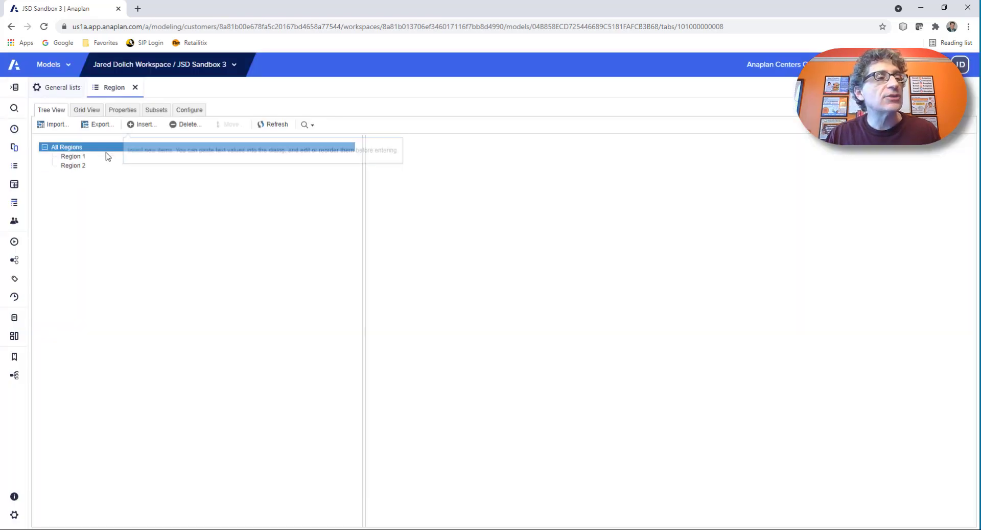
- Open the Stores list from the general lists and insert the items Store 1, Store 2, Store 3 and Store 4
{"action": "left_click", "coordinate": [54, 89]}
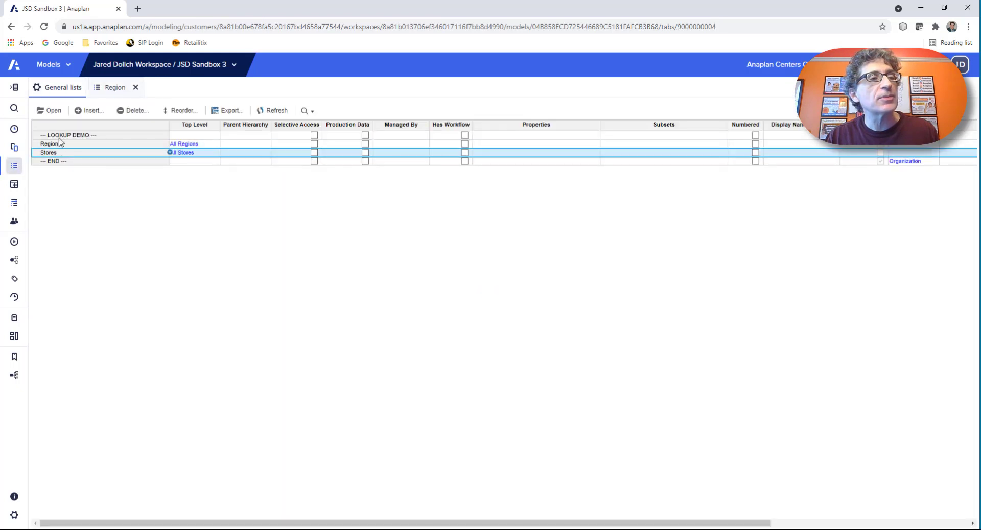
{"action": "left_click", "coordinate": [51, 111]}
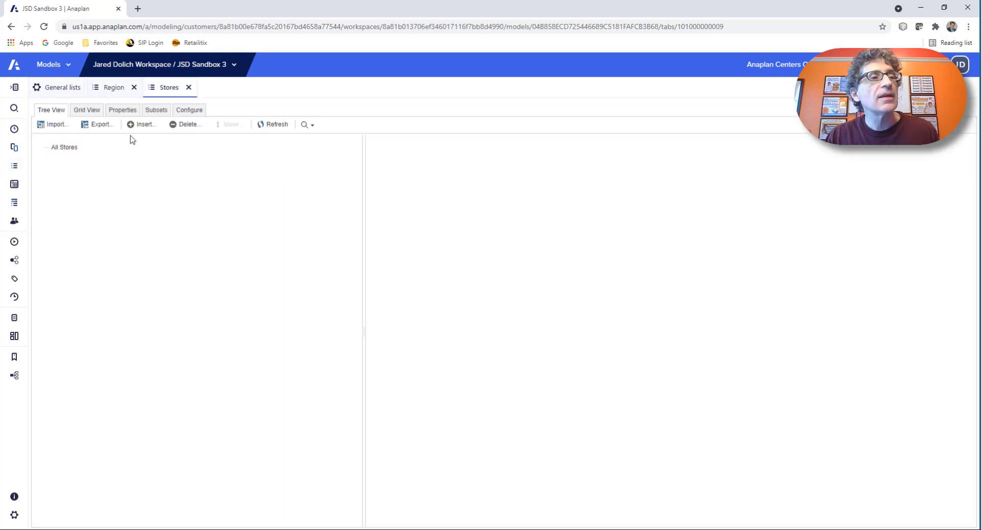
{"action": "left_click", "coordinate": [143, 125]}
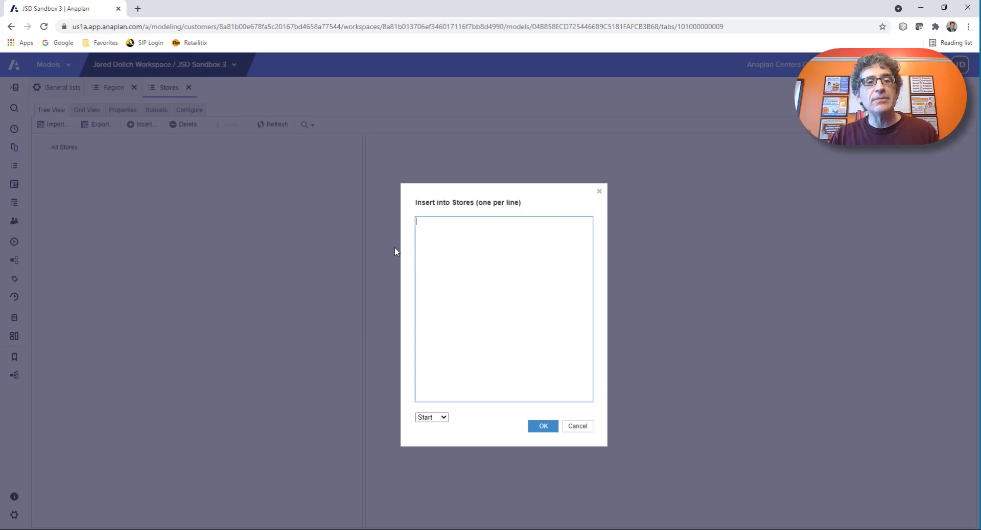
{"action": "type", "text": "Store 1 "}
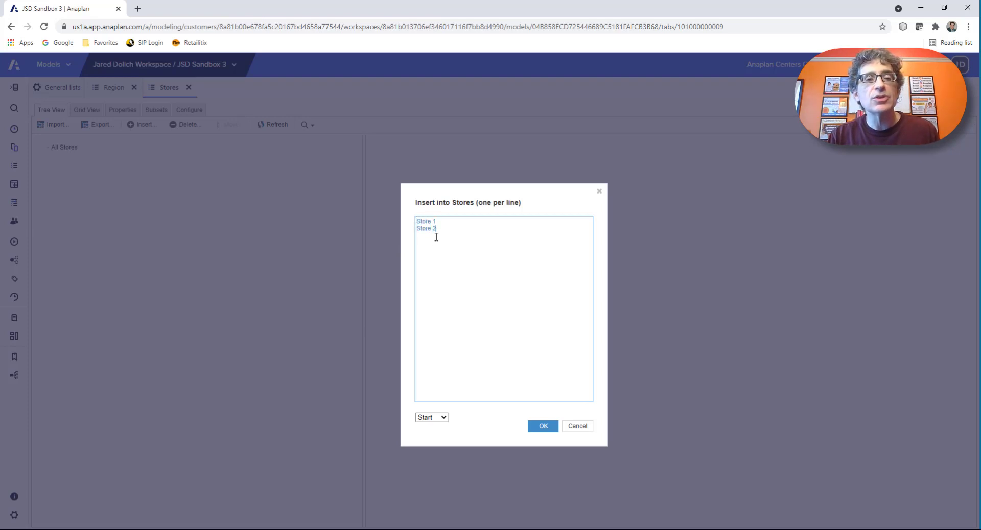
{"action": "type", "text": "Store 4"}
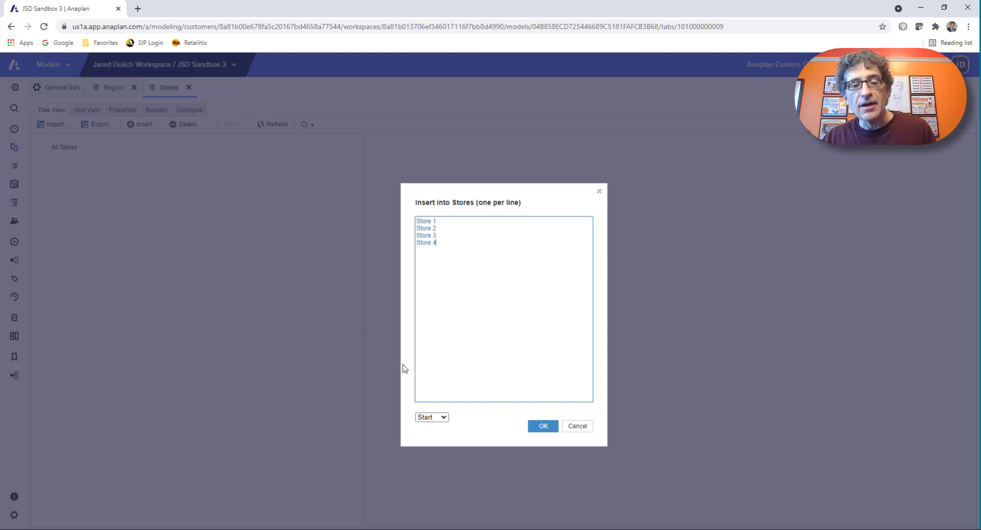
{"action": "left_click", "coordinate": [540, 430]}
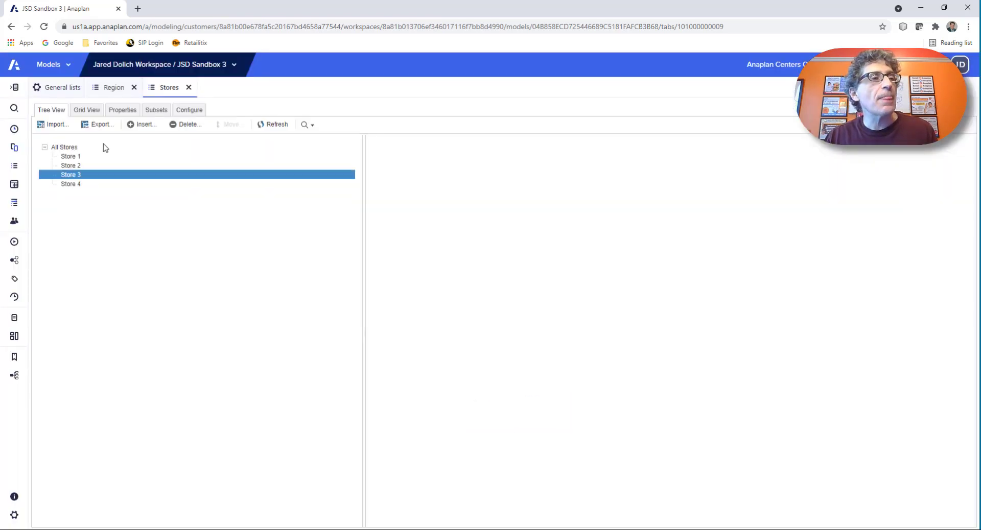
- Assign the codes S1, S2, S3 and S4 to the four stores in the Stores list's grid
{"action": "left_click", "coordinate": [91, 112]}
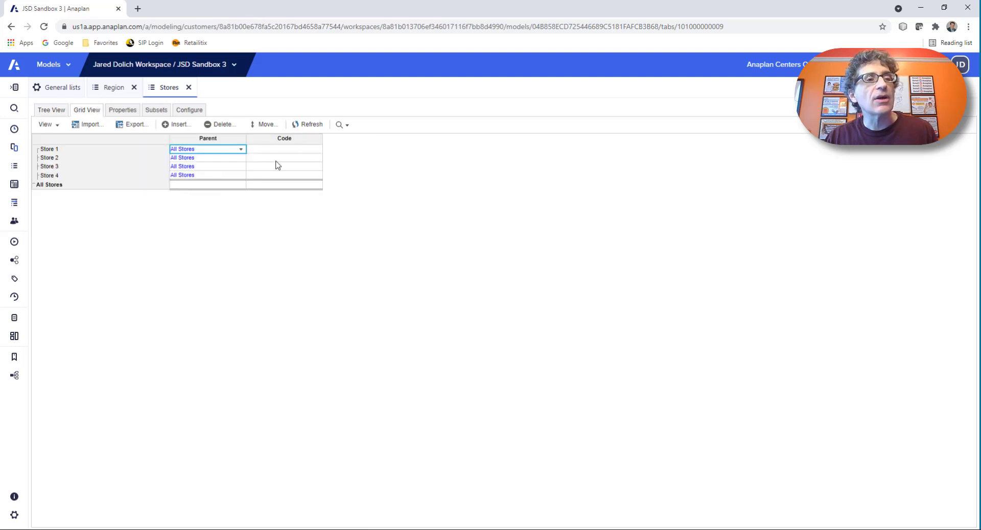
{"action": "key", "text": "Tab"}
{"action": "type", "text": "S"}
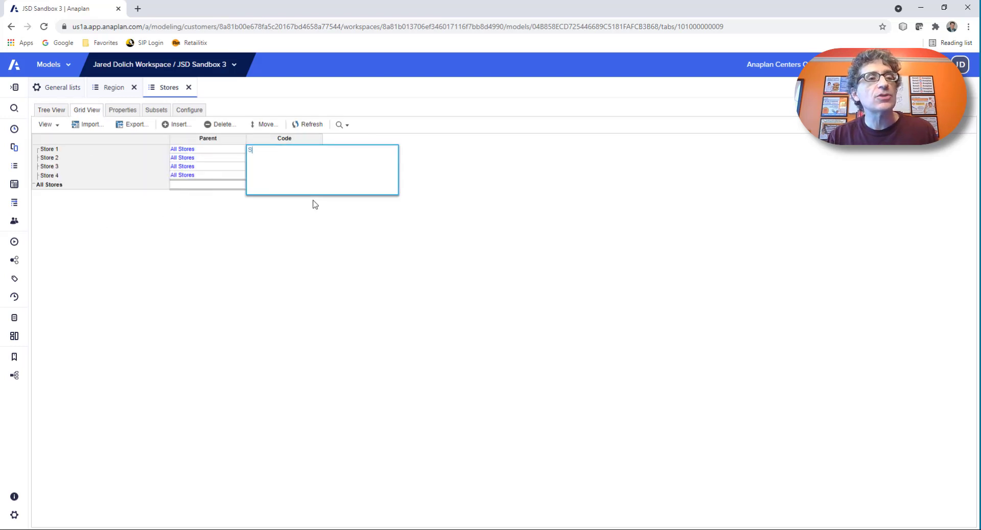
{"action": "type", "text": "1"}
{"action": "key", "text": "Return"}
{"action": "type", "text": "S2"}
{"action": "key", "text": "Return"}
{"action": "type", "text": "S3"}
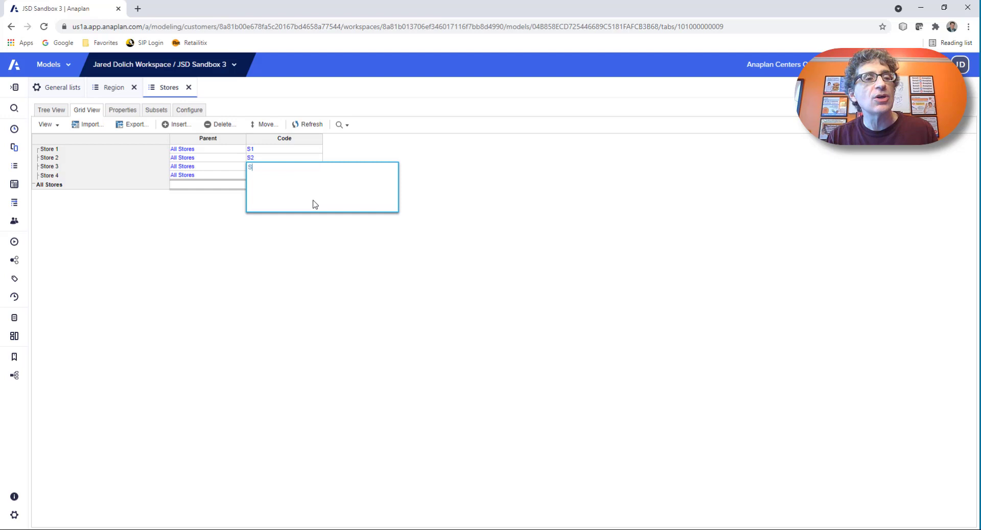
{"action": "key", "text": "Return"}
{"action": "type", "text": "S4"}
{"action": "key", "text": "Return"}
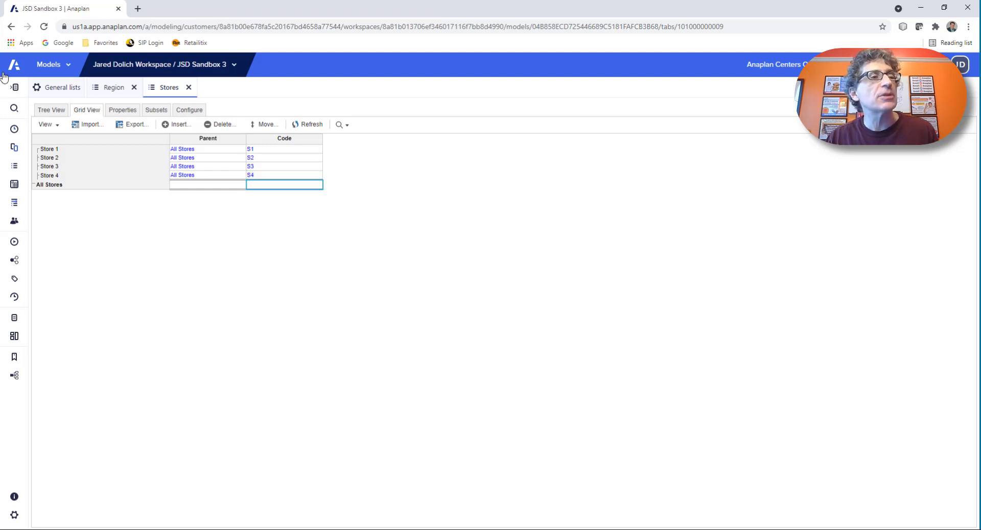
- Assign the codes R1 and R2 to Region 1 and Region 2 in the Region list's grid
{"action": "left_click", "coordinate": [107, 88]}
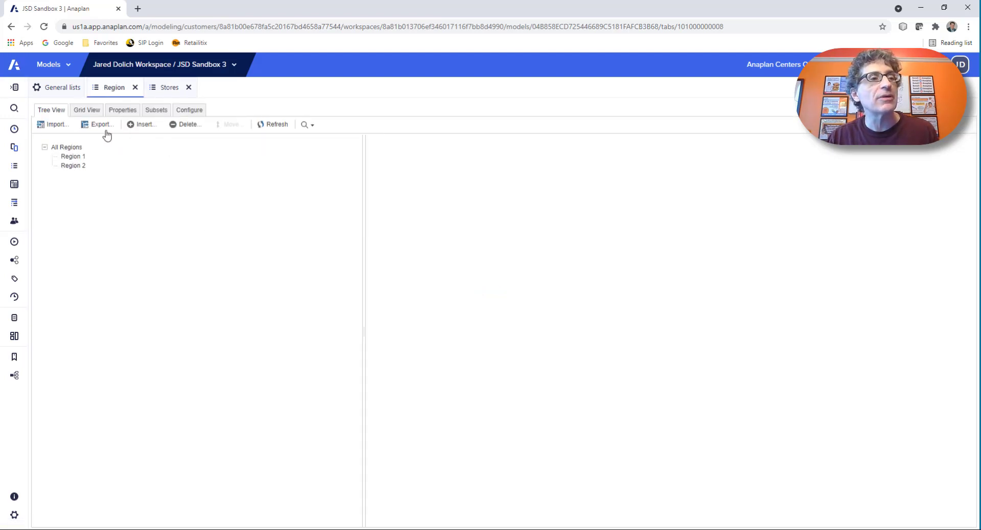
{"action": "left_click", "coordinate": [84, 115]}
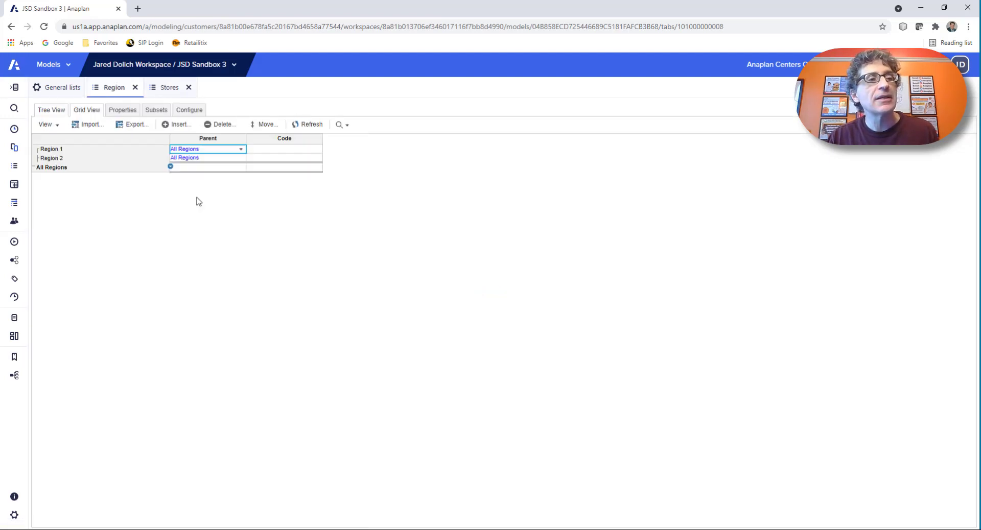
{"action": "left_click", "coordinate": [277, 149]}
{"action": "type", "text": "R1"}
{"action": "key", "text": "Return"}
{"action": "type", "text": "R2"}
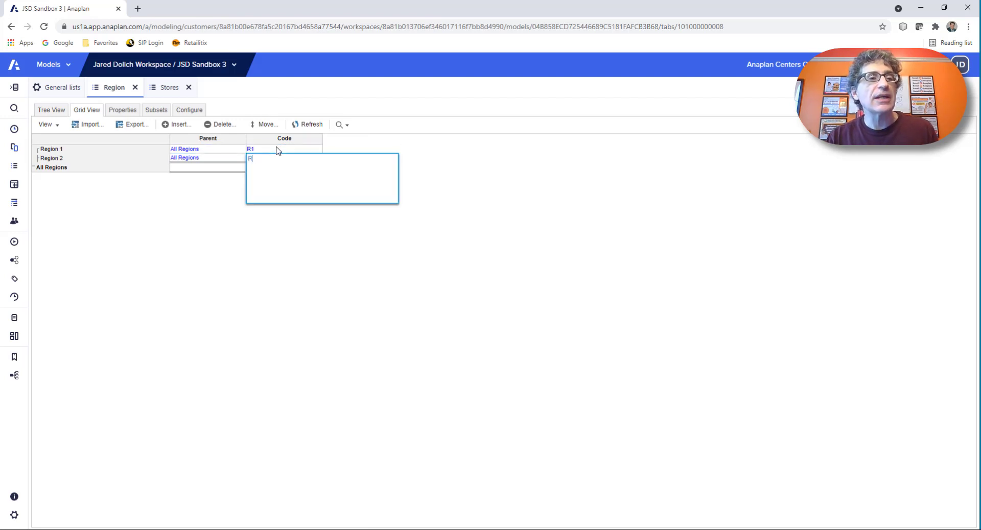
{"action": "key", "text": "Return"}
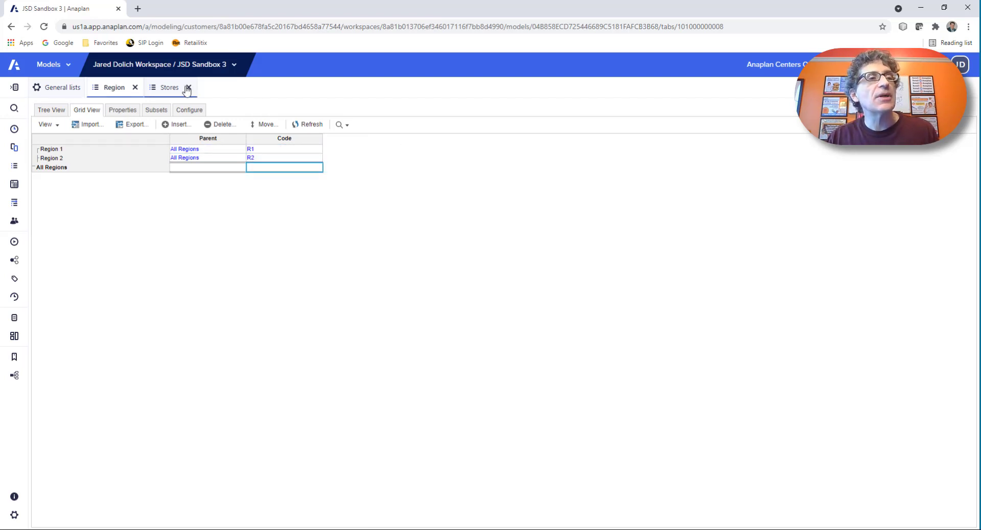
- Start a new module in the model and name it SYS01 Regions
{"action": "left_click", "coordinate": [68, 91]}
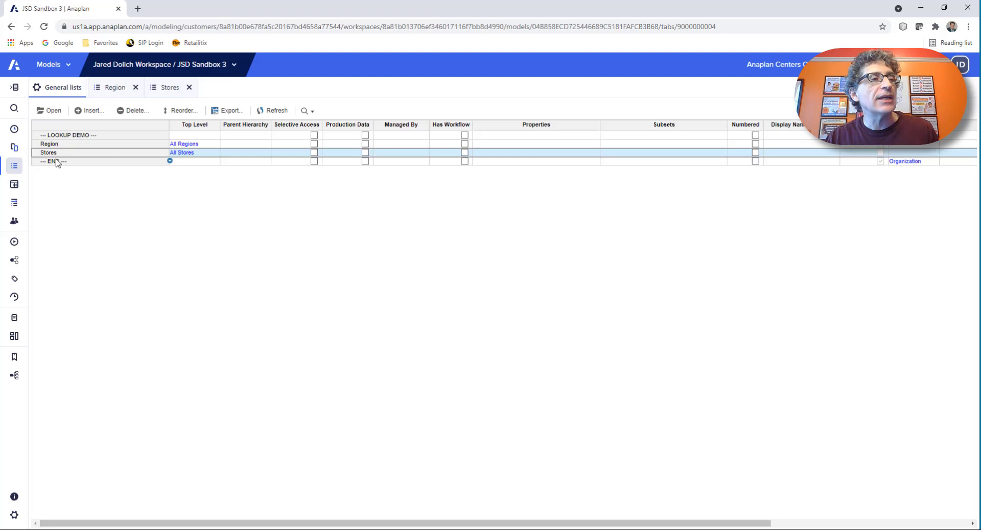
{"action": "left_click", "coordinate": [13, 184]}
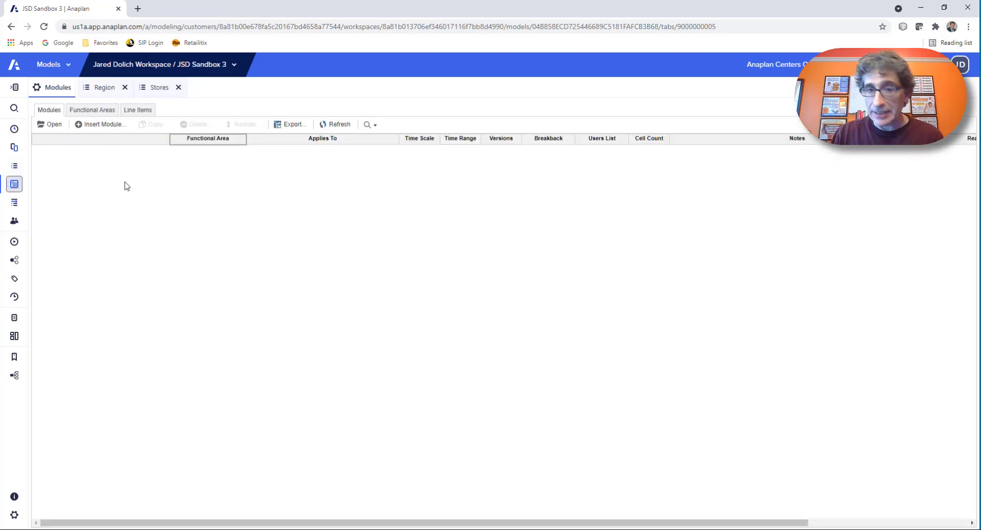
{"action": "left_click", "coordinate": [84, 125]}
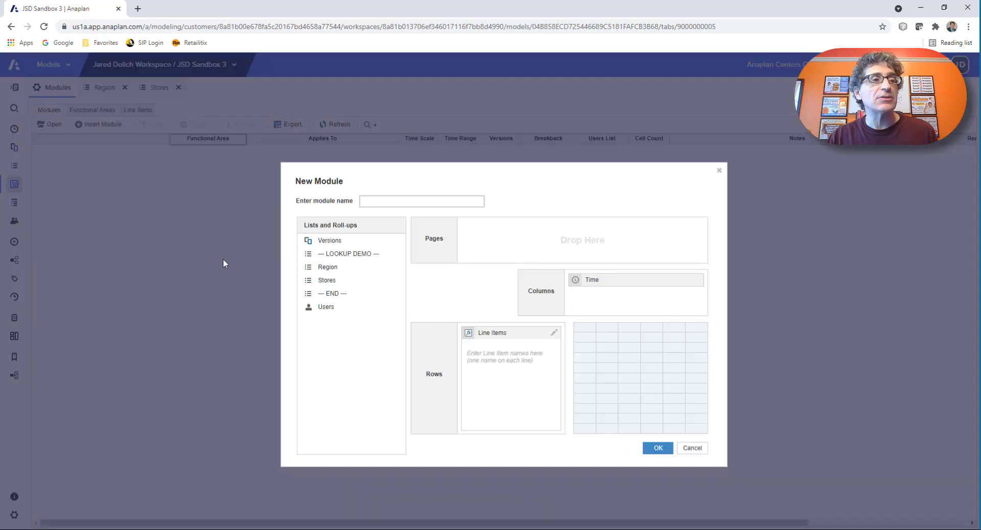
{"action": "type", "text": "S"}
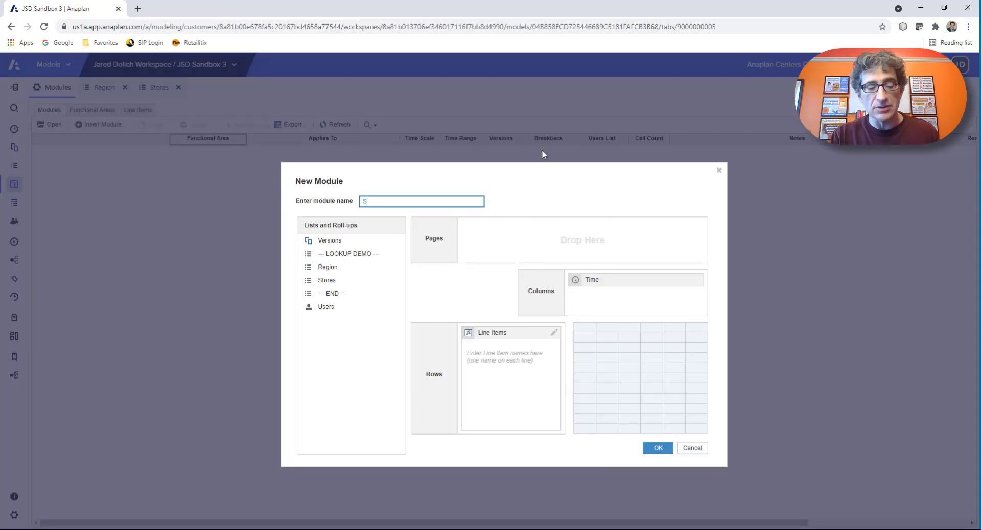
{"action": "type", "text": "YS01"}
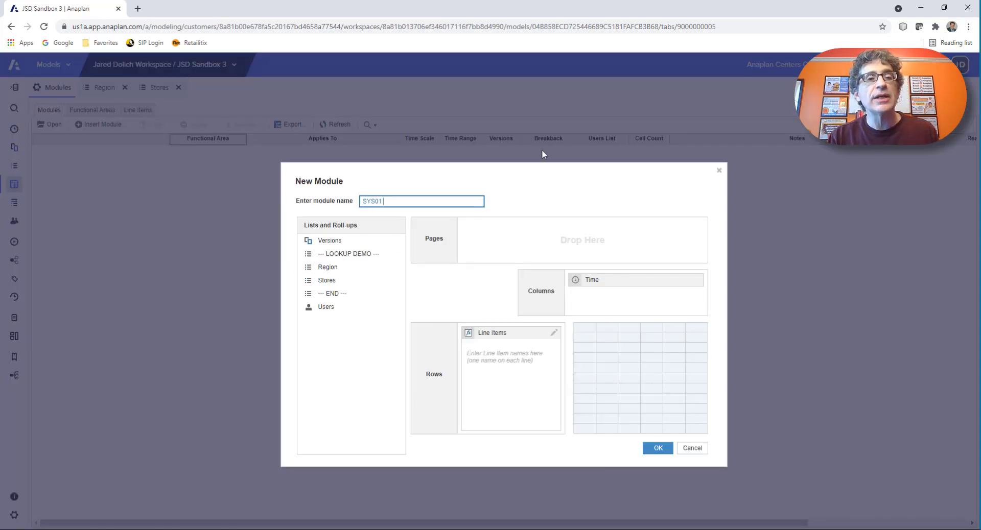
{"action": "type", "text": " Regions"}
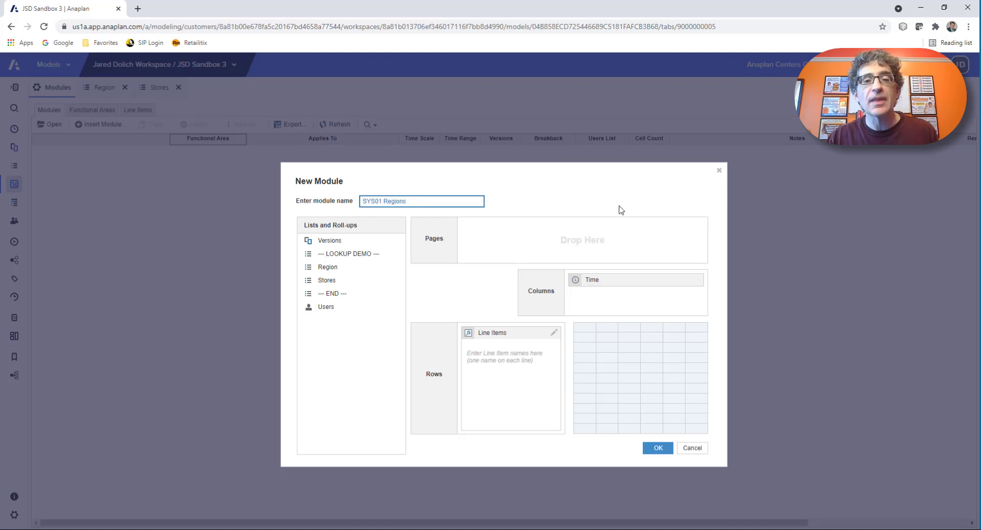
- Replace Time with the Region list, add a Region line item, put Region on rows and line items on columns, and create the module
{"action": "left_click_drag", "start_coordinate": [616, 278], "coordinate": [324, 352]}
{"action": "left_click_drag", "start_coordinate": [327, 267], "coordinate": [615, 287]}
{"action": "left_click", "coordinate": [520, 343]}
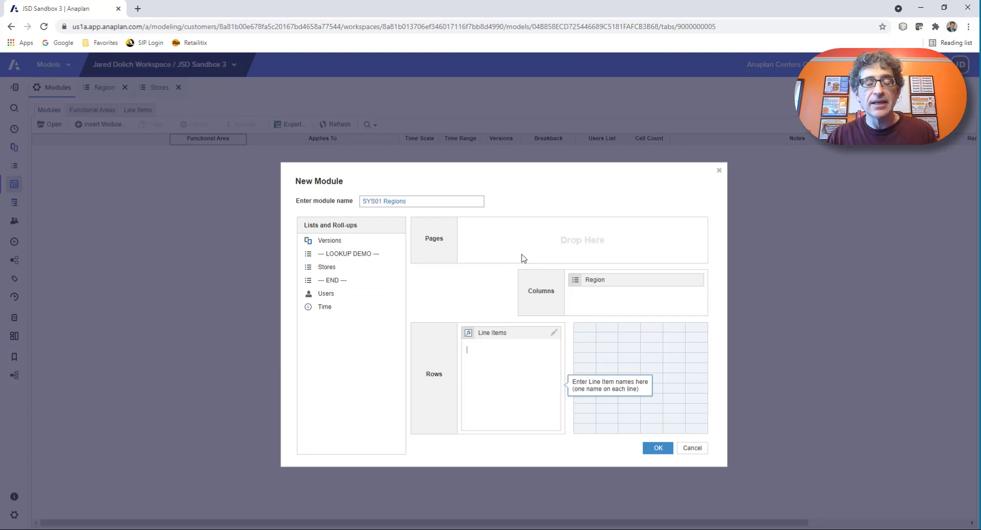
{"action": "type", "text": "Region"}
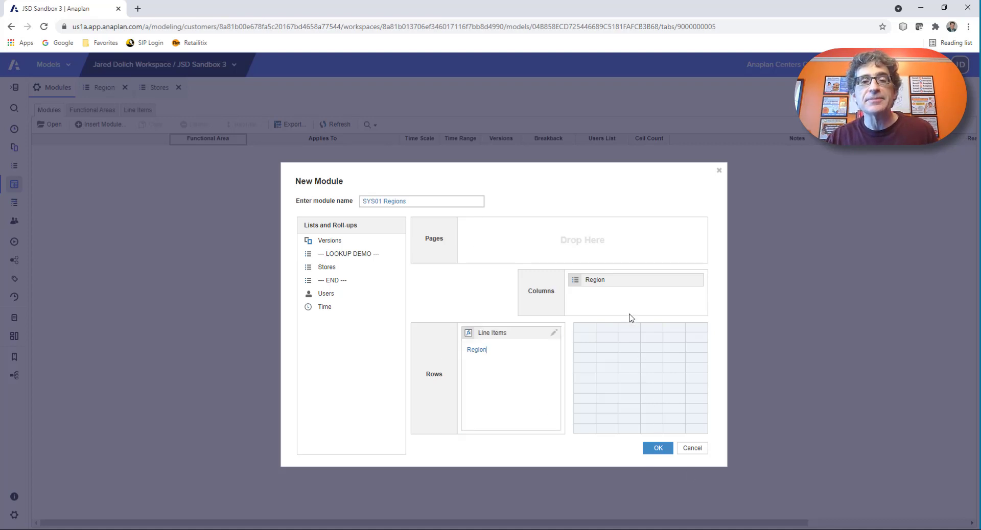
{"action": "left_click_drag", "start_coordinate": [622, 284], "coordinate": [511, 367]}
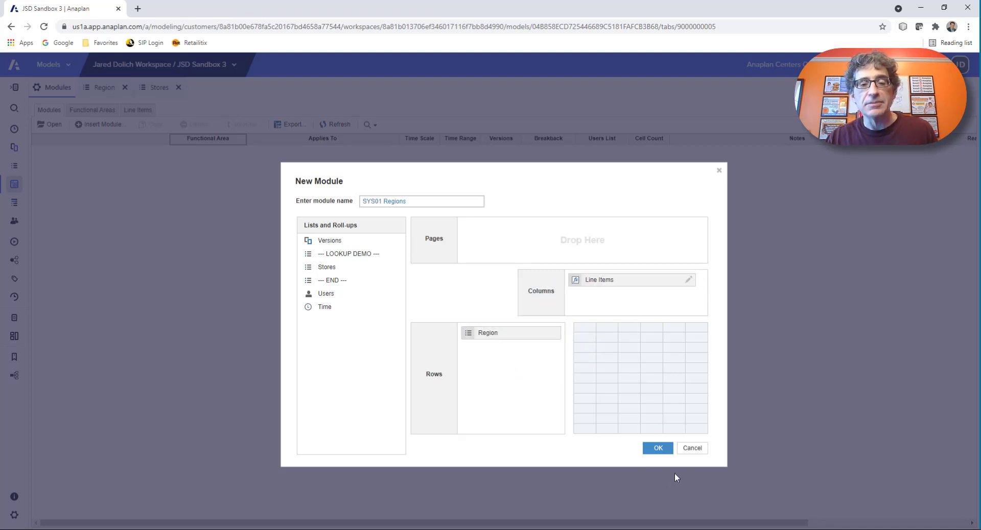
{"action": "left_click", "coordinate": [659, 448]}
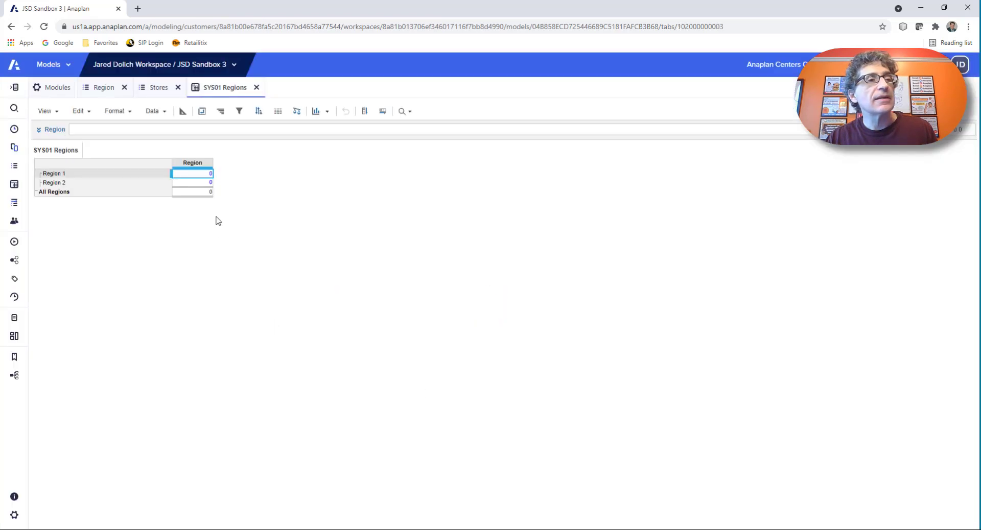
- Set the format of the Region line item in SYS01 Regions to a list type based on the Region list
{"action": "left_click", "coordinate": [183, 111]}
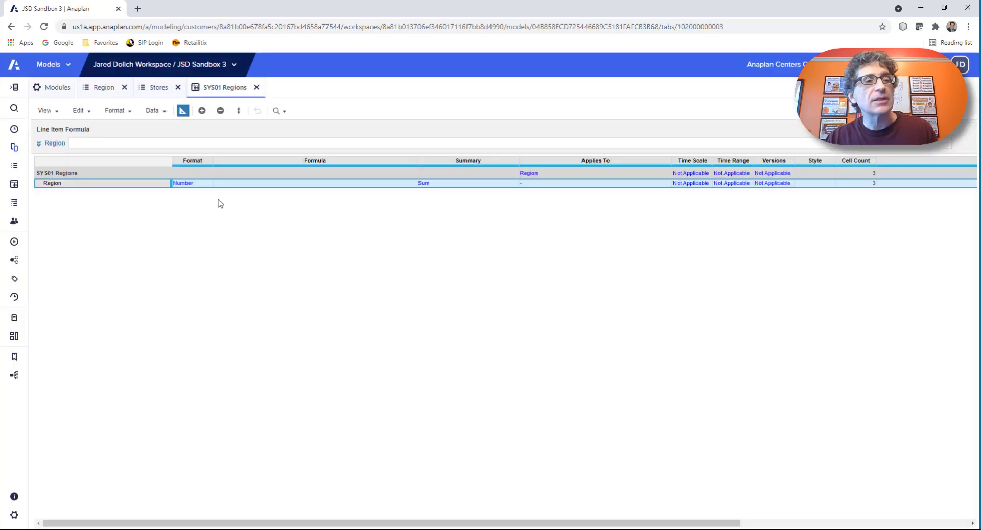
{"action": "left_click", "coordinate": [190, 183]}
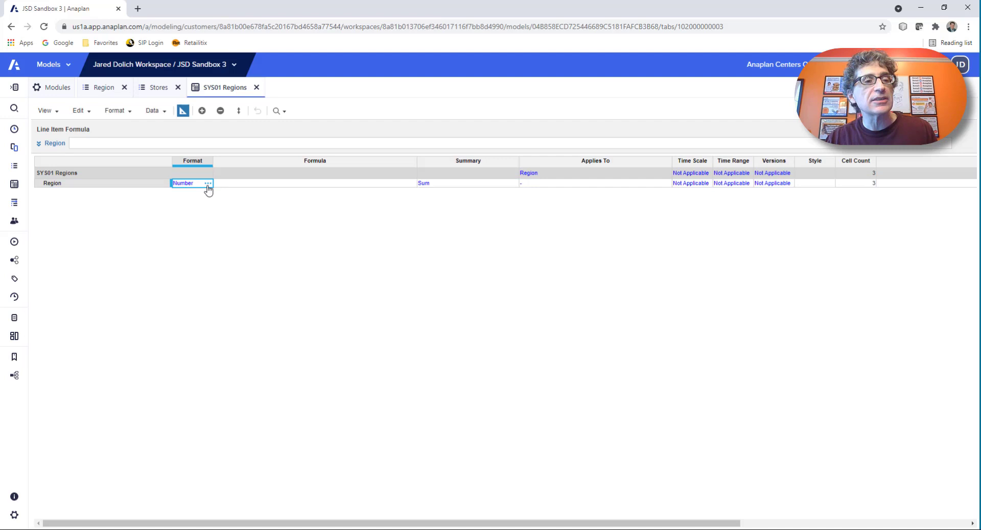
{"action": "left_click", "coordinate": [209, 184]}
{"action": "left_click", "coordinate": [468, 204]}
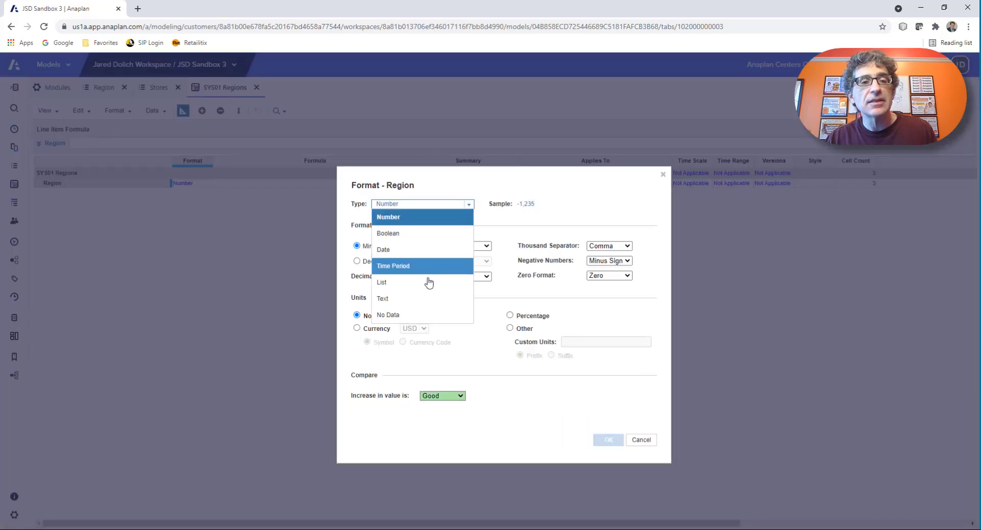
{"action": "left_click", "coordinate": [428, 282]}
{"action": "left_click", "coordinate": [469, 223]}
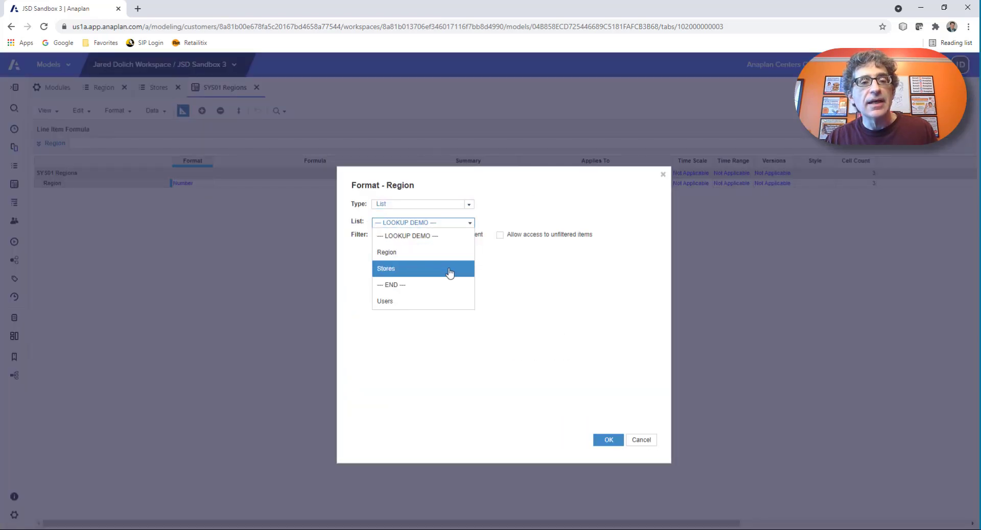
{"action": "left_click", "coordinate": [450, 253]}
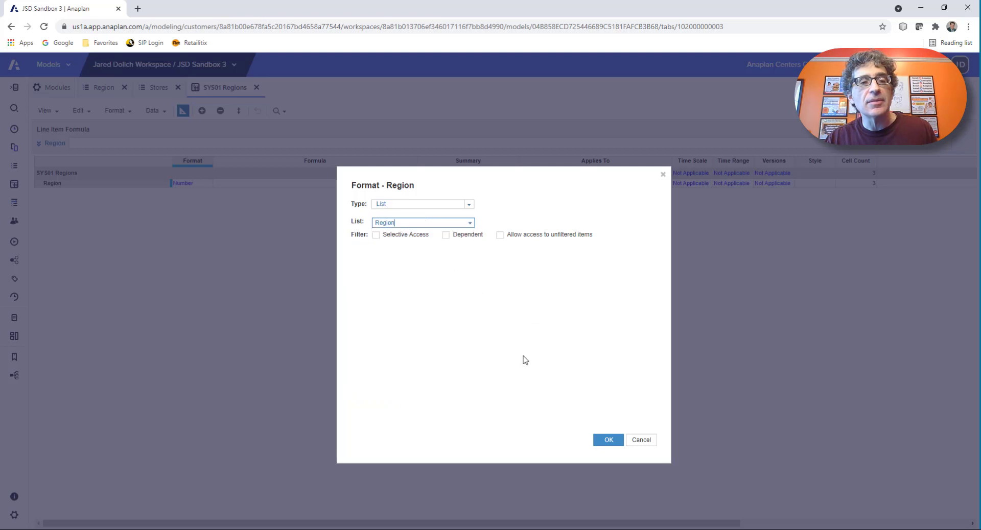
{"action": "left_click", "coordinate": [611, 440]}
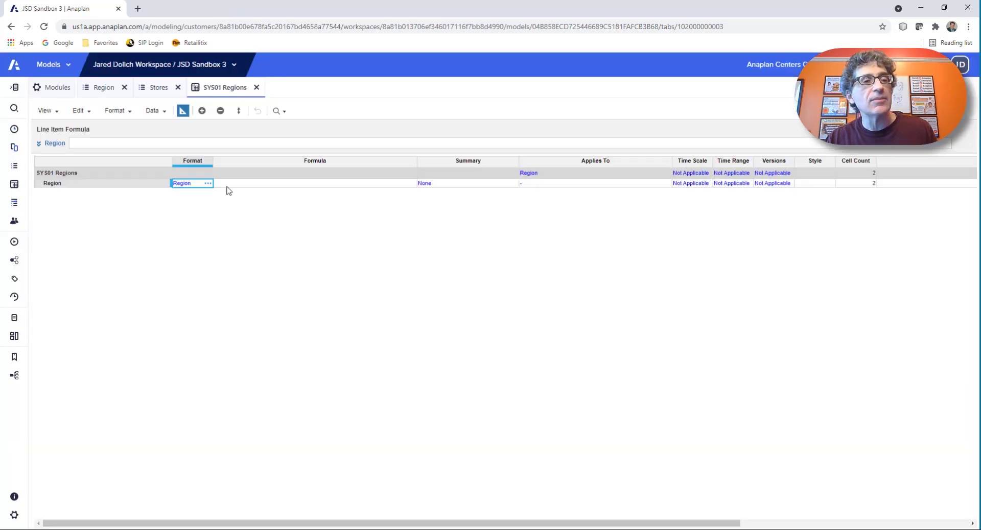
- Give the Region line item the formula ITEM(Region) and return to the SYS01 Regions grid view
{"action": "left_click", "coordinate": [244, 184]}
{"action": "left_click", "coordinate": [136, 143]}
{"action": "type", "text": "I"}
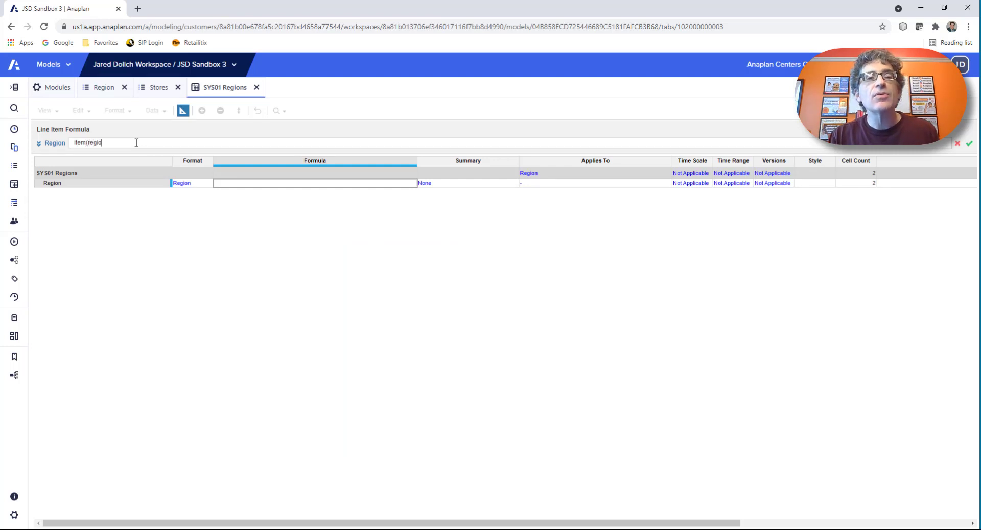
{"action": "key", "text": "Return"}
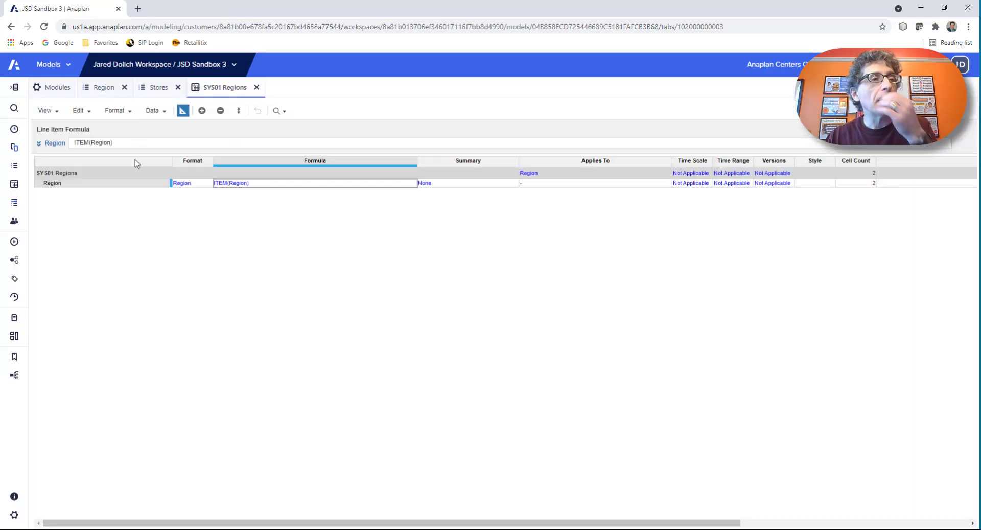
{"action": "left_click", "coordinate": [183, 111]}
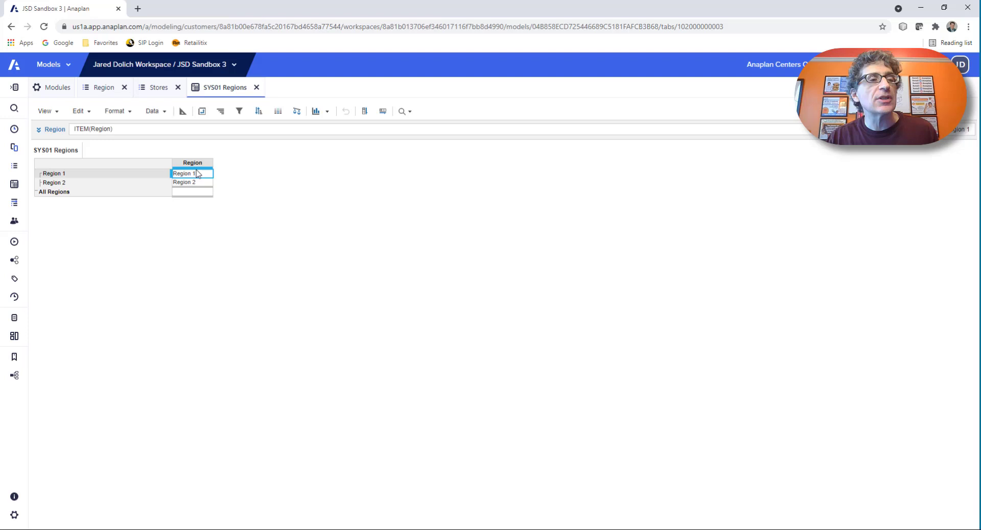
{"action": "left_click_drag", "start_coordinate": [198, 188], "coordinate": [197, 177]}
{"action": "left_click", "coordinate": [197, 174]}
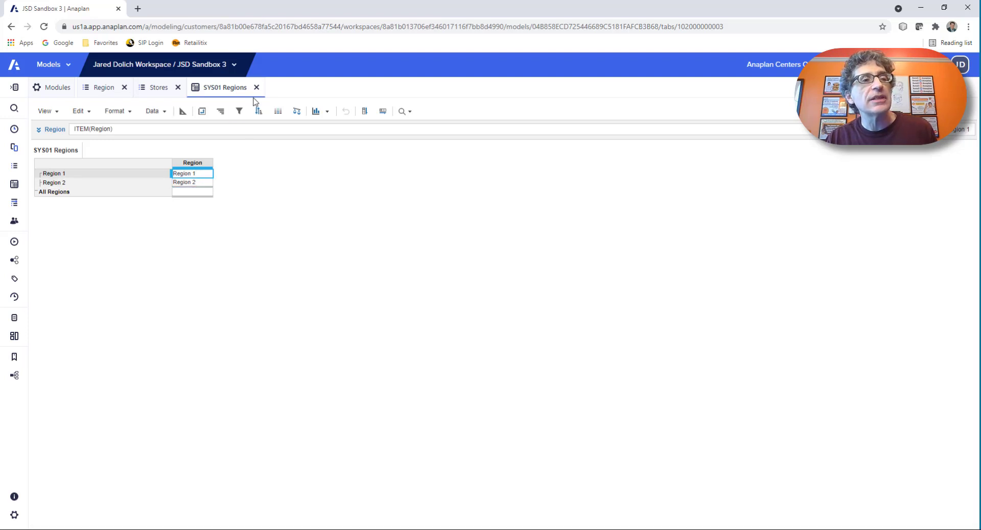
- Start a new module named SYS02 Stores and replace its Time dimension with the Stores list
{"action": "left_click", "coordinate": [20, 185]}
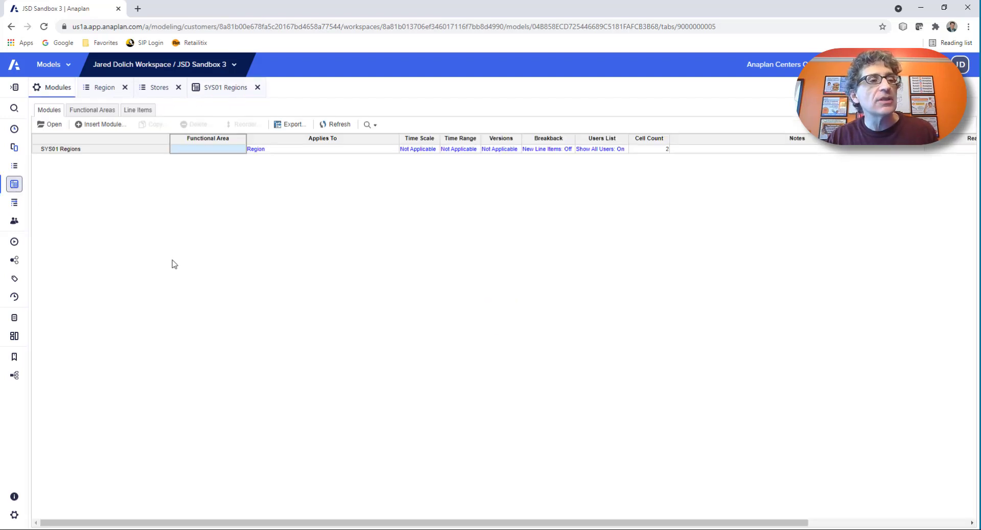
{"action": "left_click", "coordinate": [98, 124]}
{"action": "left_click", "coordinate": [377, 313]}
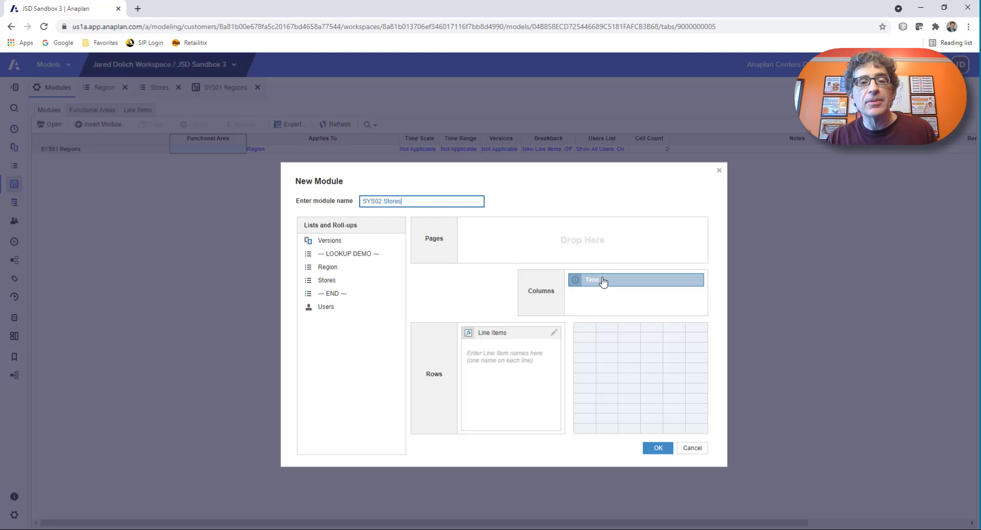
{"action": "left_click_drag", "start_coordinate": [600, 281], "coordinate": [638, 297]}
- Add the line items Store and Region, swap Stores onto rows and line items onto columns, and create the module
{"action": "left_click", "coordinate": [477, 351]}
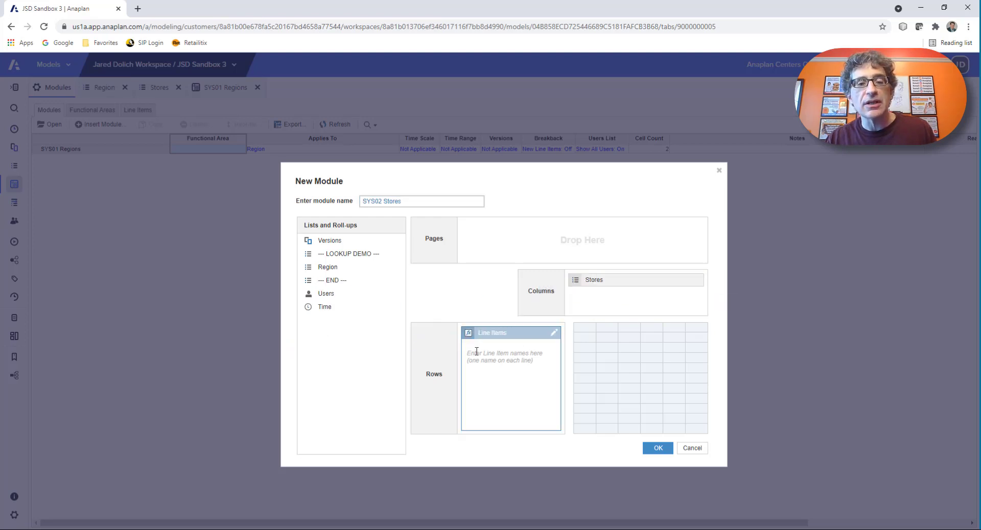
{"action": "type", "text": "Store"}
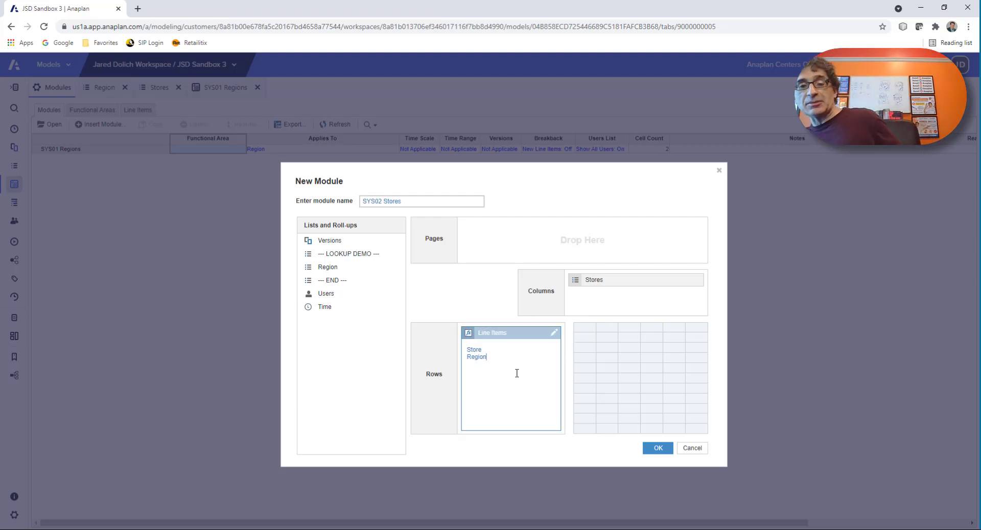
{"action": "left_click", "coordinate": [603, 350]}
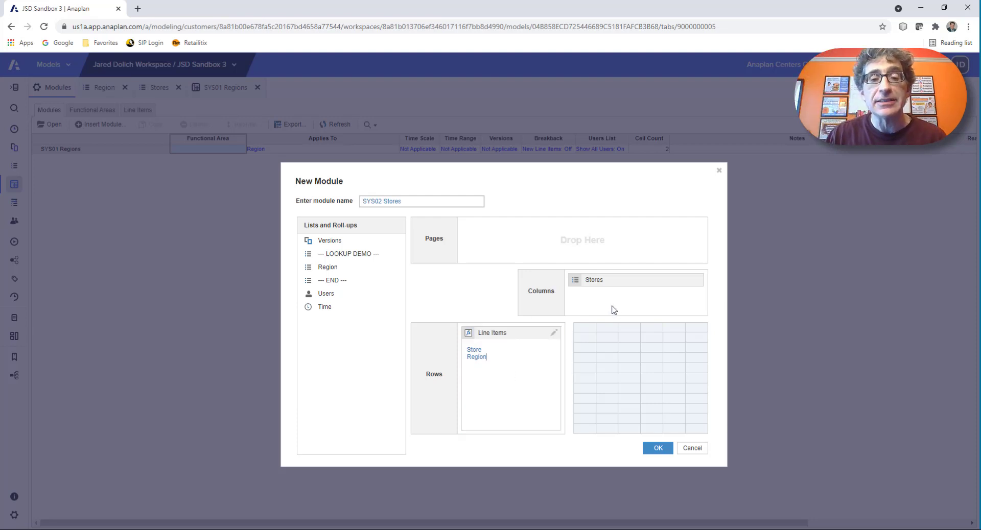
{"action": "left_click", "coordinate": [551, 360]}
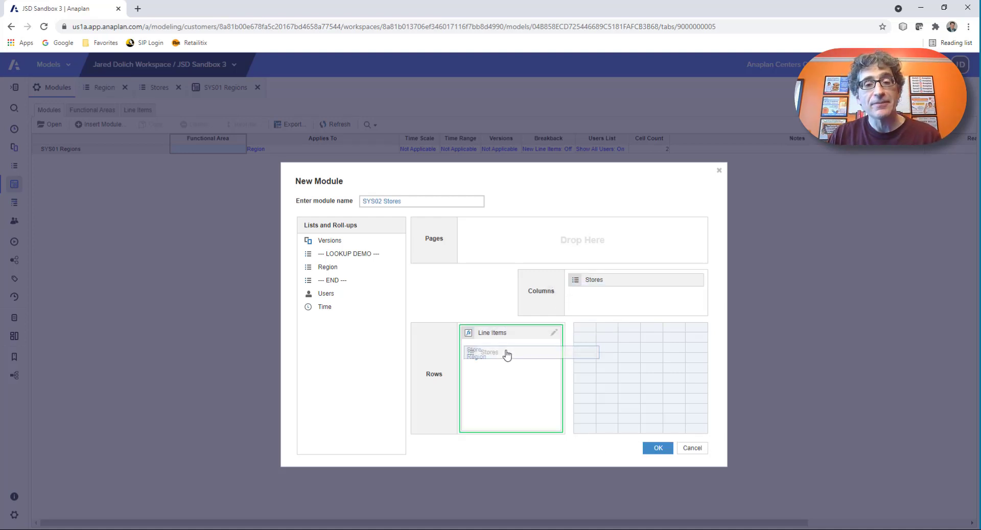
{"action": "left_click_drag", "start_coordinate": [506, 353], "coordinate": [506, 353]}
{"action": "left_click", "coordinate": [657, 448]}
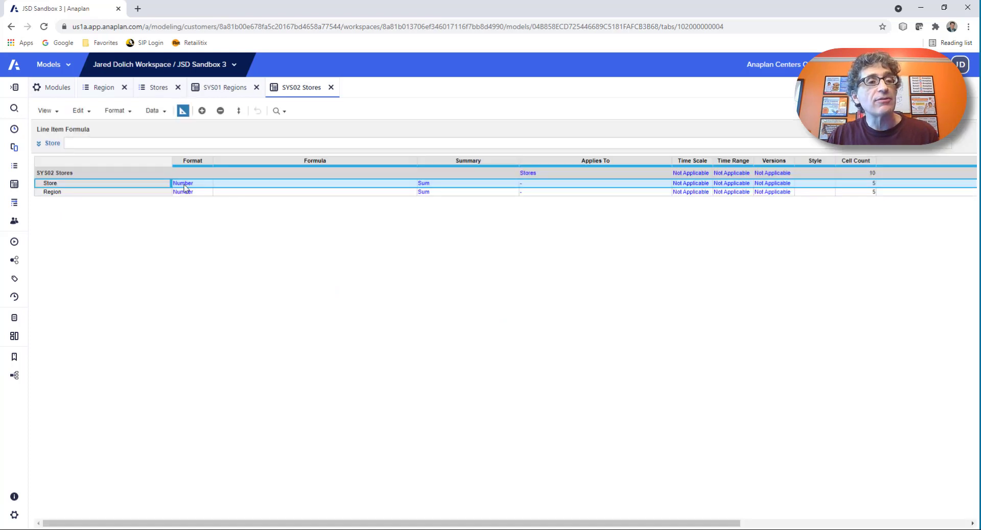
- Set the format of the Store line item in SYS02 Stores to a list type based on the Stores list
{"action": "left_click", "coordinate": [184, 184]}
{"action": "left_click", "coordinate": [207, 184]}
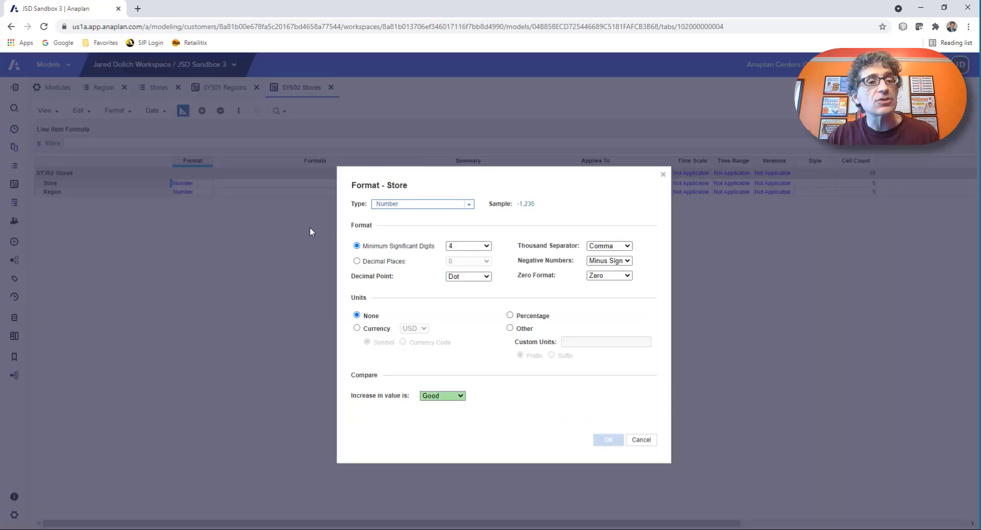
{"action": "left_click", "coordinate": [461, 207]}
{"action": "left_click", "coordinate": [427, 281]}
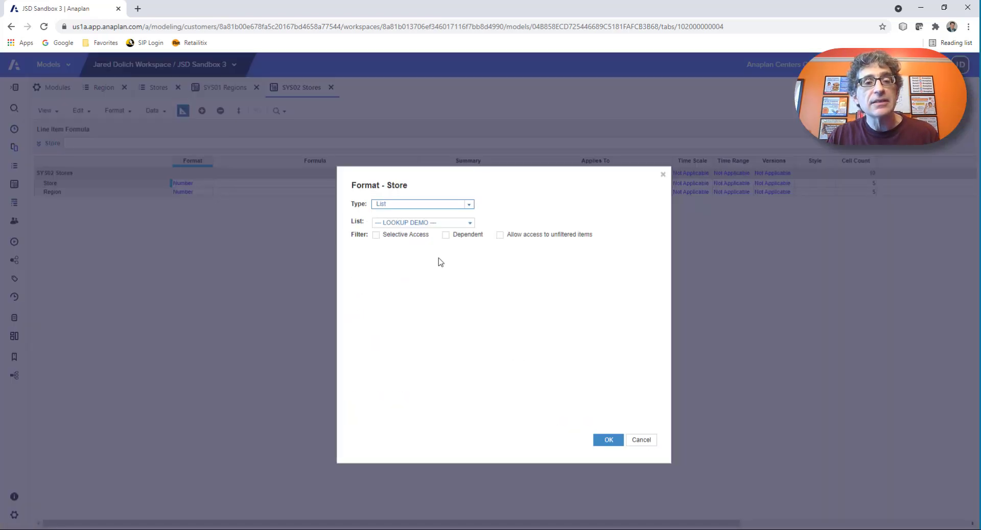
{"action": "left_click", "coordinate": [470, 224]}
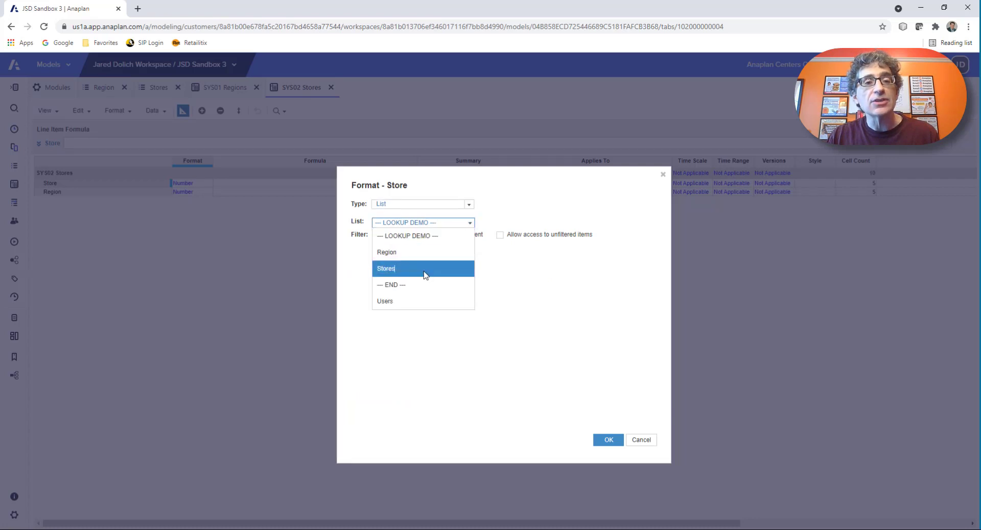
{"action": "left_click", "coordinate": [424, 268]}
{"action": "left_click", "coordinate": [618, 441]}
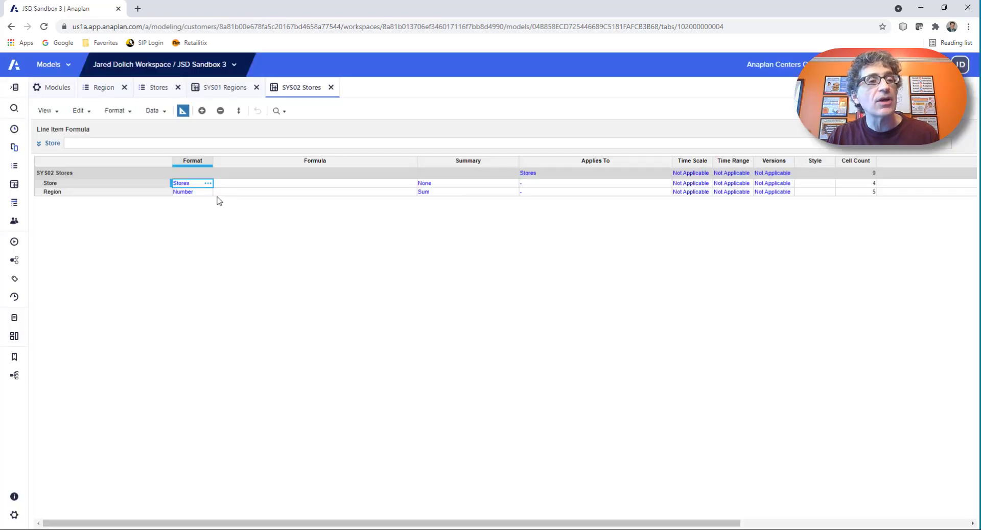
- Set the format of the Region line item in SYS02 Stores to a list type based on the Region list
{"action": "left_click", "coordinate": [197, 193]}
{"action": "left_click", "coordinate": [208, 193]}
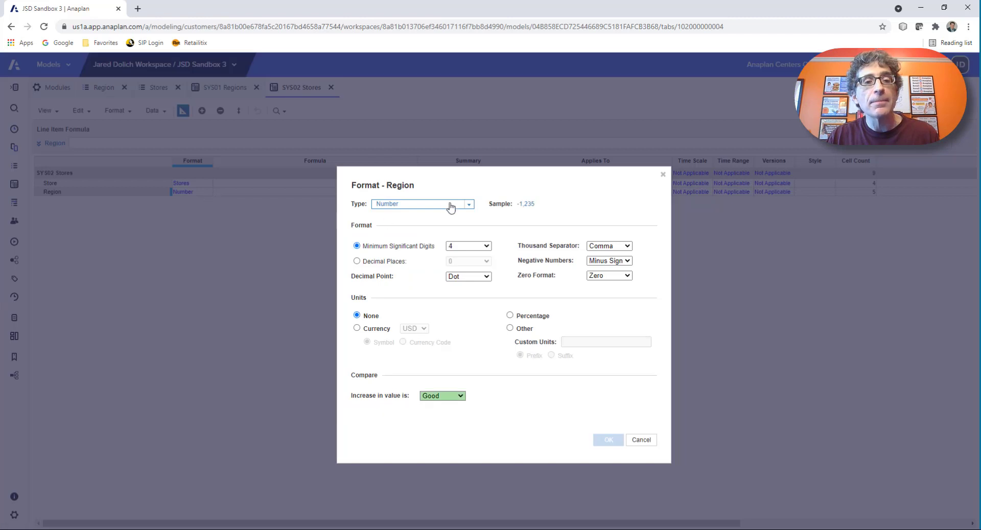
{"action": "left_click", "coordinate": [469, 204]}
{"action": "left_click", "coordinate": [421, 283]}
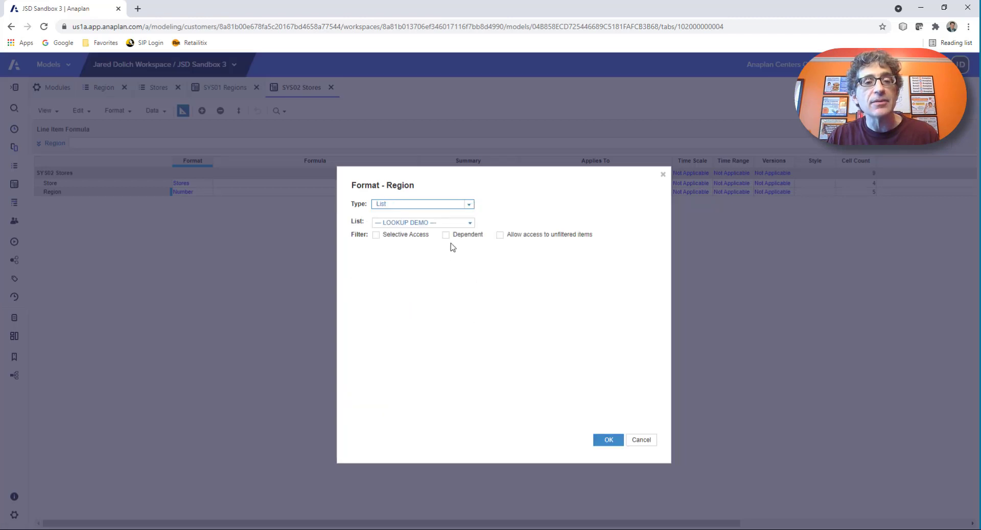
{"action": "left_click", "coordinate": [471, 223]}
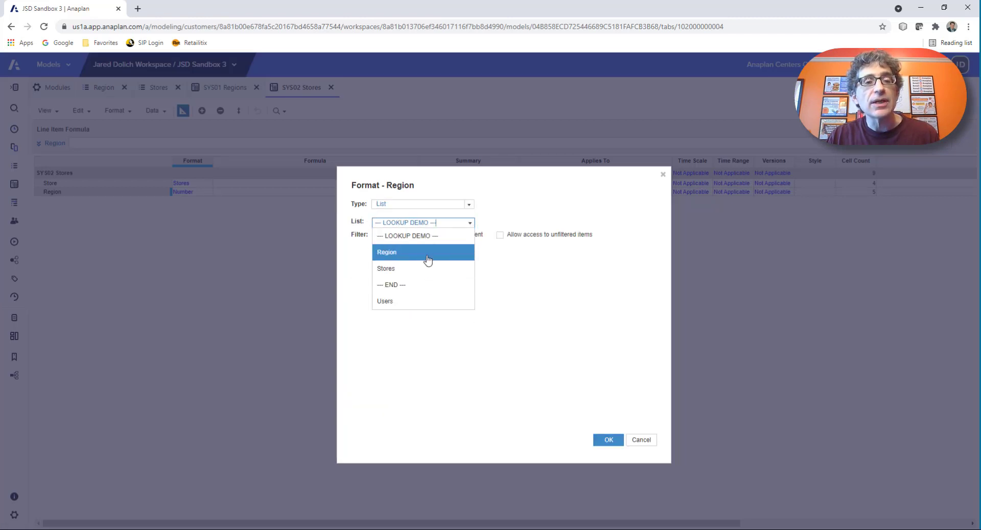
{"action": "left_click", "coordinate": [427, 253]}
{"action": "left_click", "coordinate": [608, 440]}
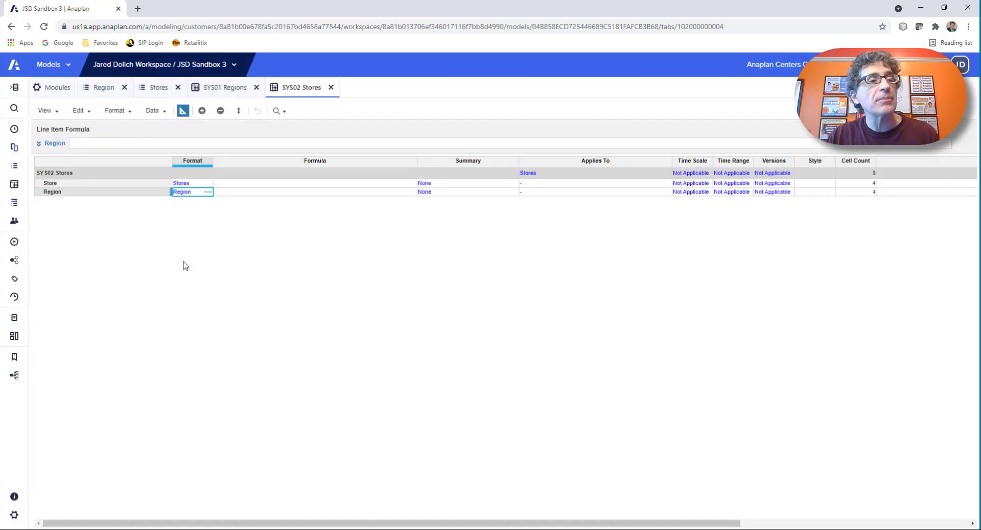
- Switch SYS02 Stores to its grid view and give the Store line item the formula ITEM(Stores)
{"action": "left_click", "coordinate": [182, 111]}
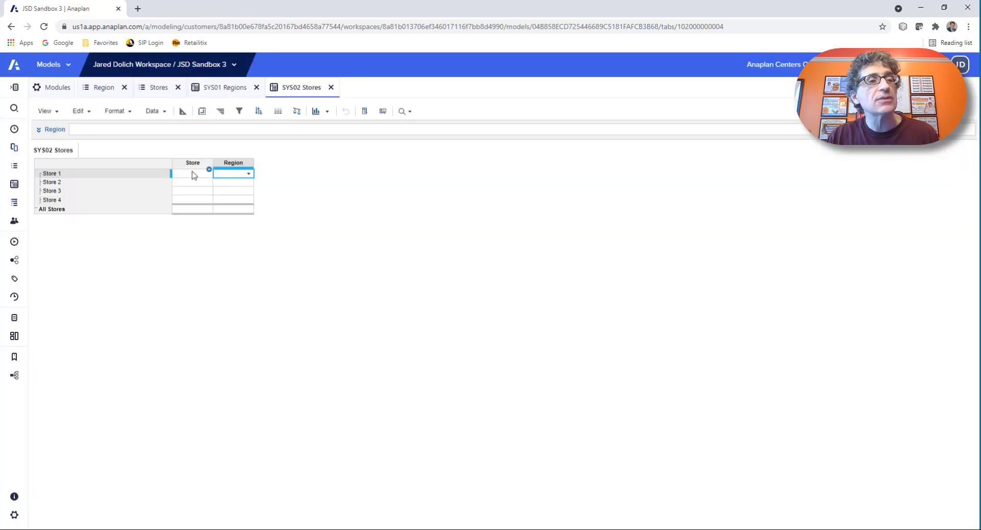
{"action": "left_click", "coordinate": [120, 126]}
{"action": "type", "text": "I"}
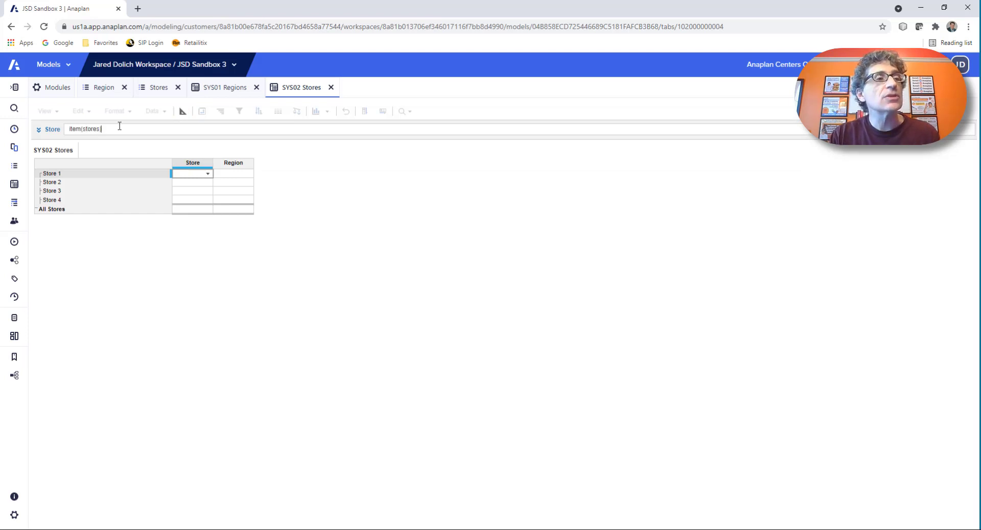
{"action": "key", "text": "Return"}
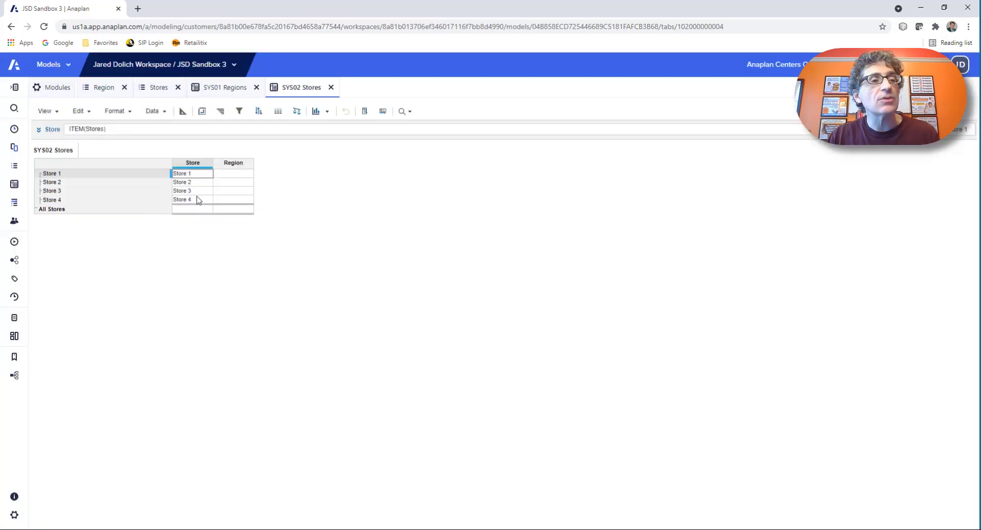
- Assign Region 1 to both Store 1 and Store 2 in the Region line item of SYS02 Stores
{"action": "left_click", "coordinate": [243, 175]}
{"action": "left_click", "coordinate": [248, 175]}
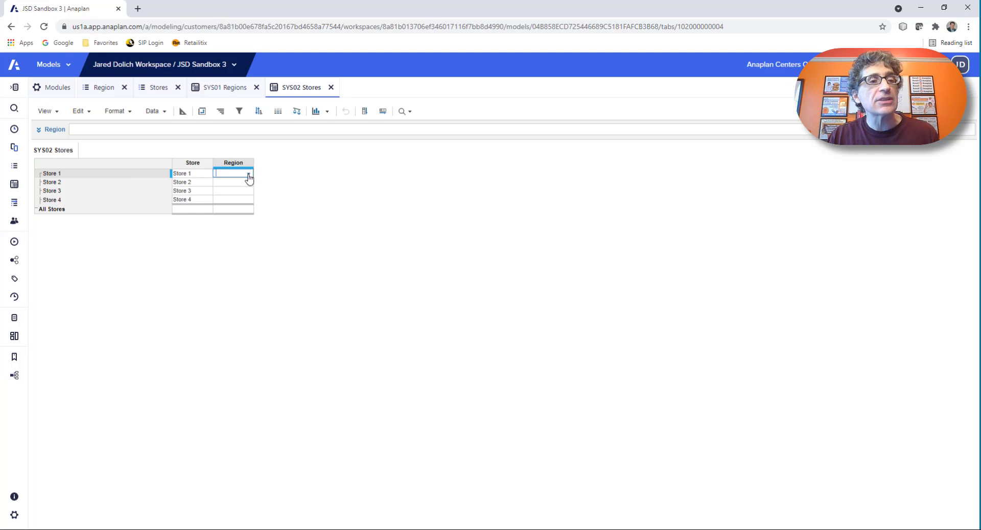
{"action": "left_click", "coordinate": [248, 186]}
{"action": "left_click", "coordinate": [247, 183]}
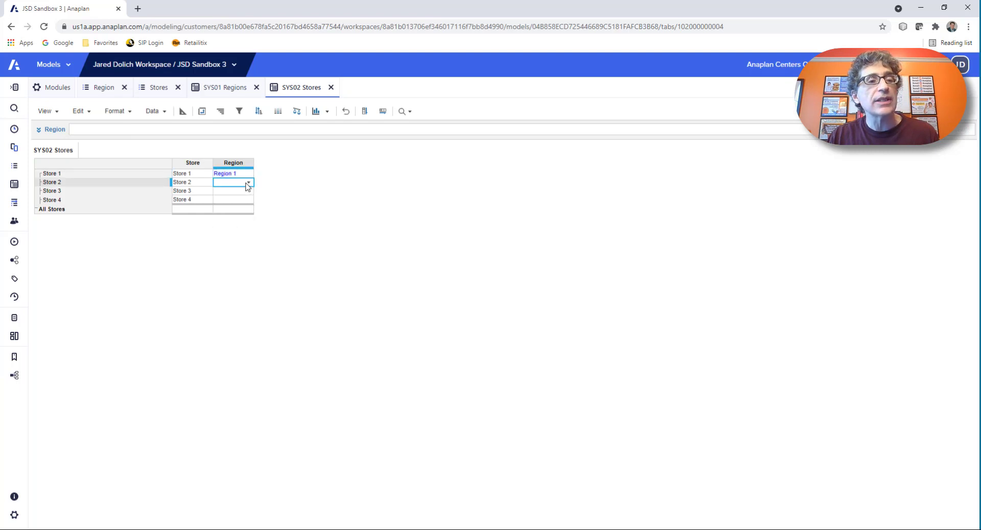
{"action": "left_click", "coordinate": [249, 183]}
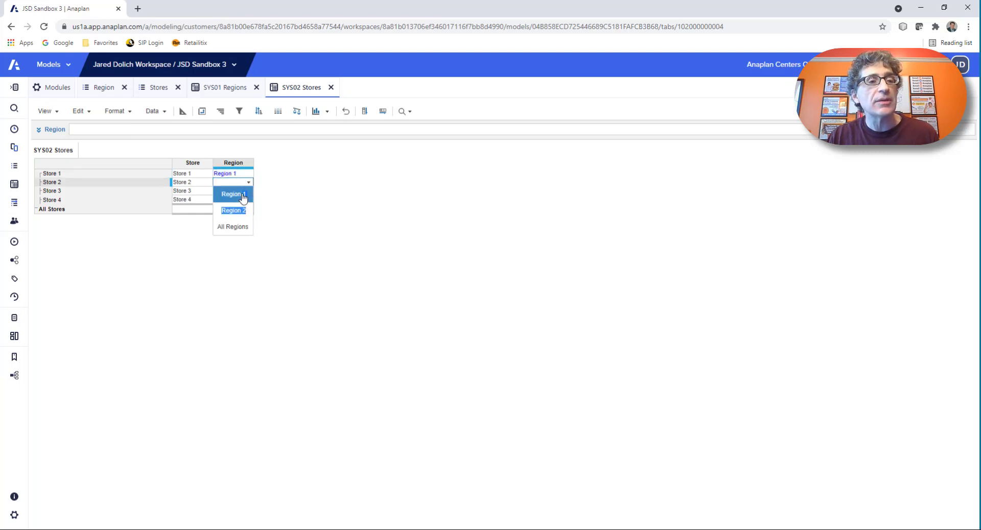
{"action": "left_click", "coordinate": [247, 194]}
- Assign Region 2 to both Store 3 and Store 4 in the Region line item of SYS02 Stores
{"action": "left_click", "coordinate": [249, 193]}
{"action": "left_click", "coordinate": [249, 193]}
{"action": "left_click", "coordinate": [248, 217]}
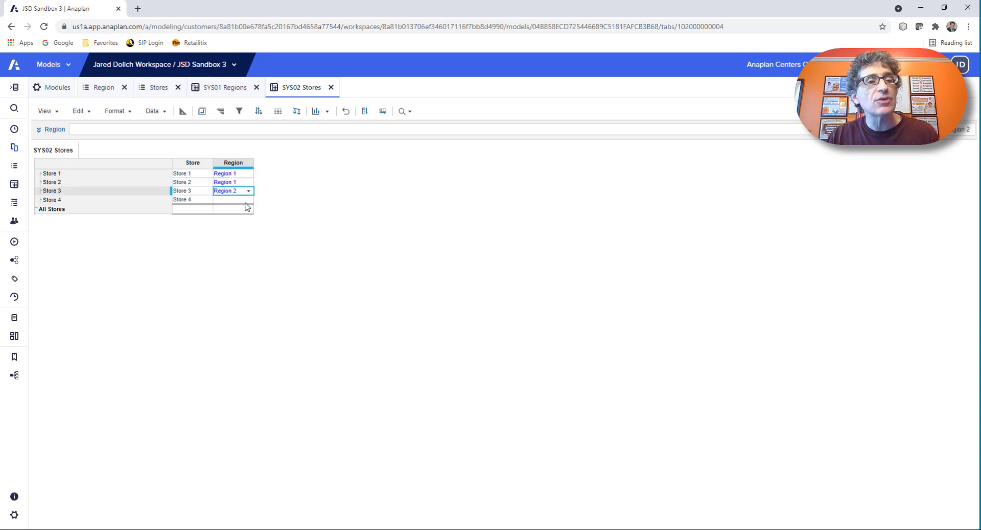
{"action": "left_click", "coordinate": [248, 200]}
{"action": "left_click", "coordinate": [249, 200]}
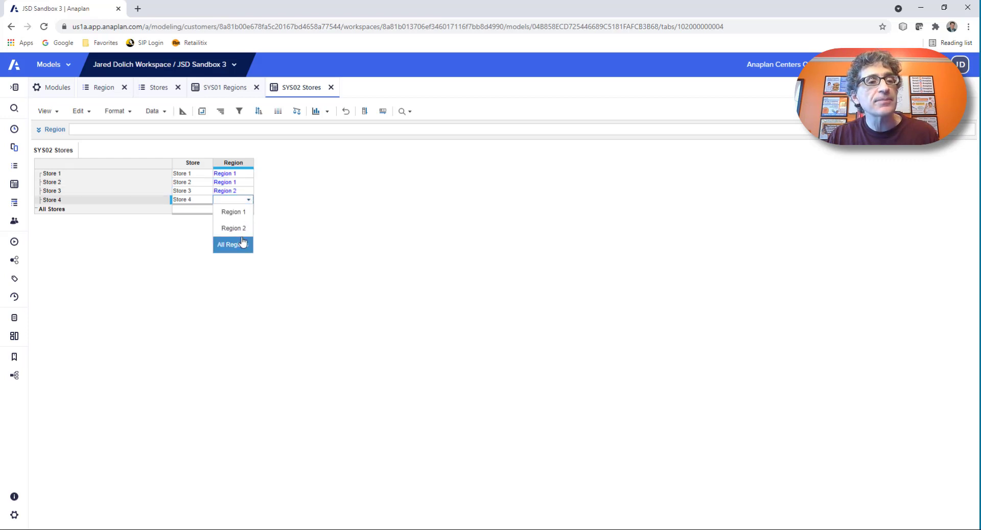
{"action": "left_click", "coordinate": [245, 229]}
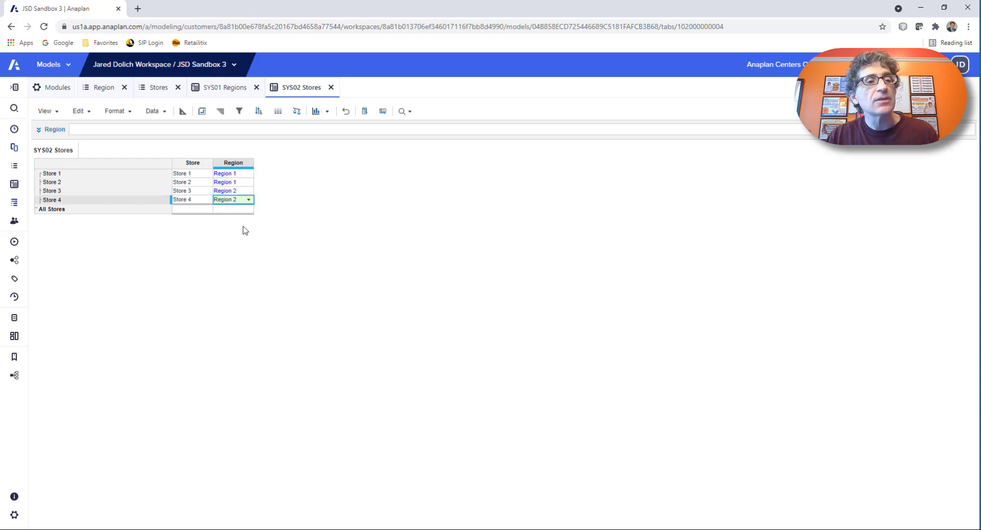
{"action": "left_click", "coordinate": [185, 175]}
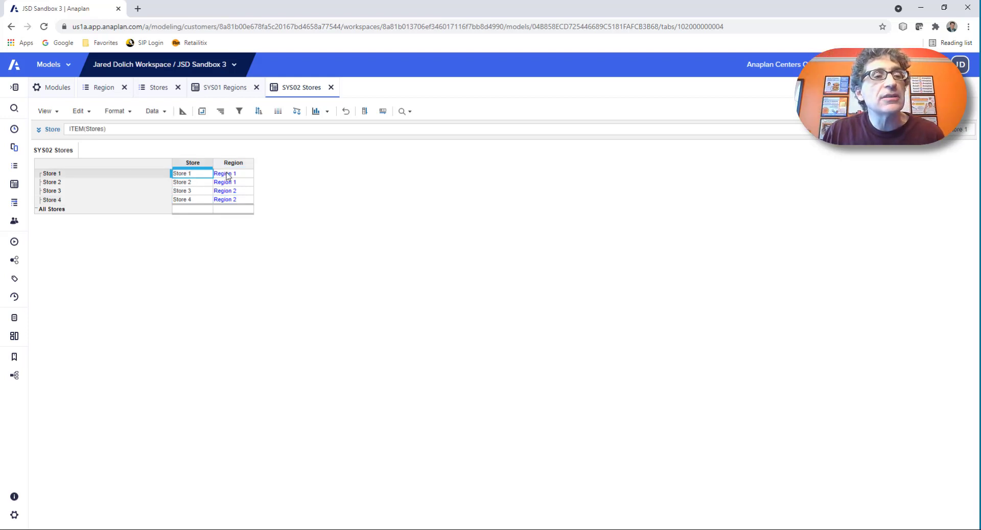
{"action": "left_click", "coordinate": [227, 177]}
{"action": "left_click", "coordinate": [207, 184]}
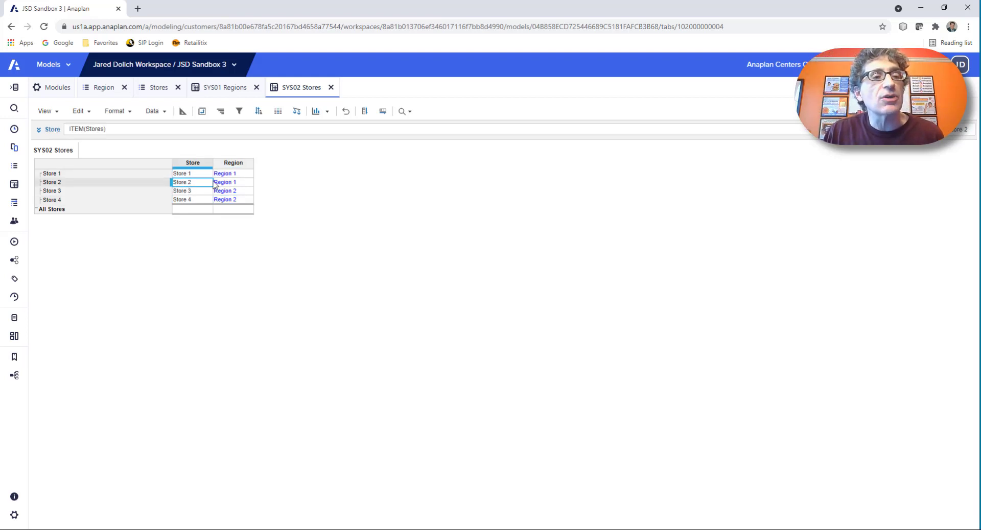
{"action": "left_click", "coordinate": [222, 183]}
{"action": "left_click", "coordinate": [185, 193]}
{"action": "left_click", "coordinate": [225, 191]}
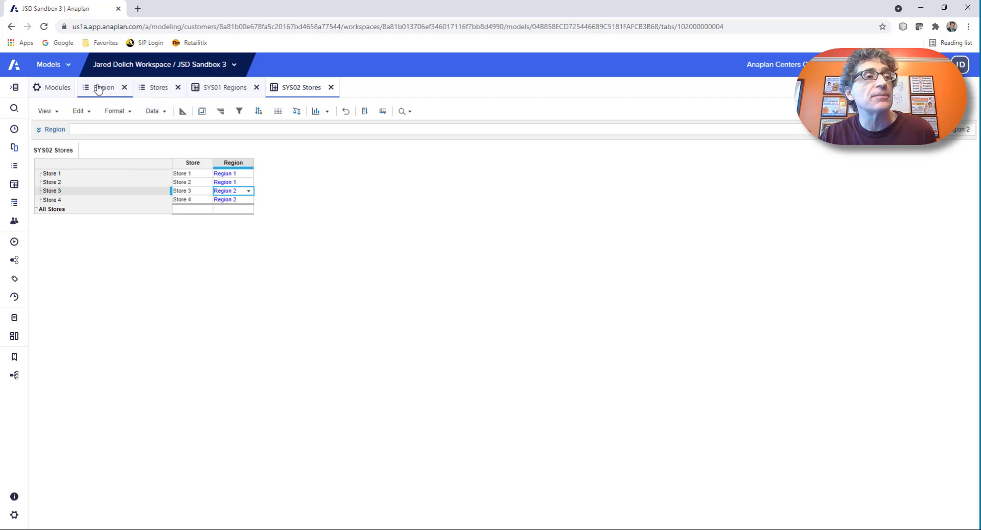
- Start a new module named Region Percentages and put the Region list on its columns in place of Time
{"action": "left_click", "coordinate": [51, 88]}
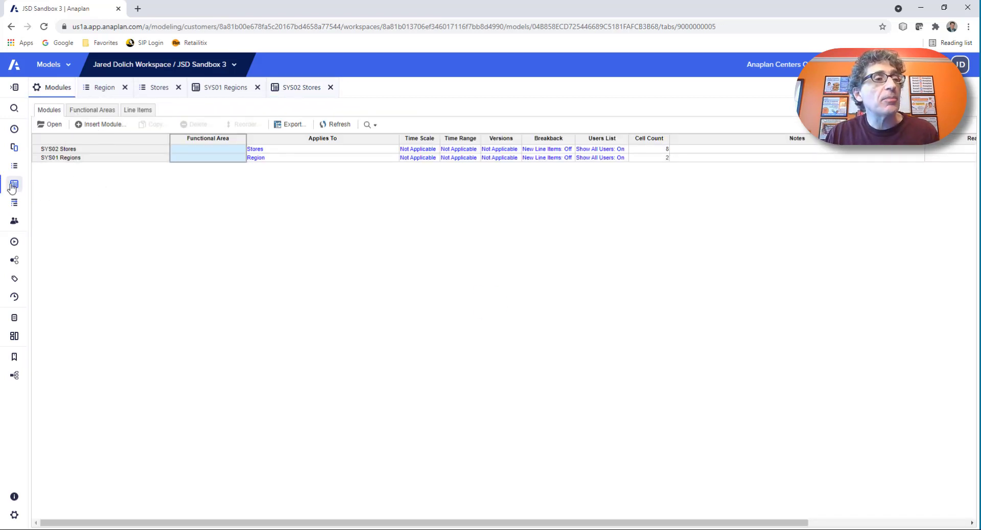
{"action": "left_click", "coordinate": [81, 125]}
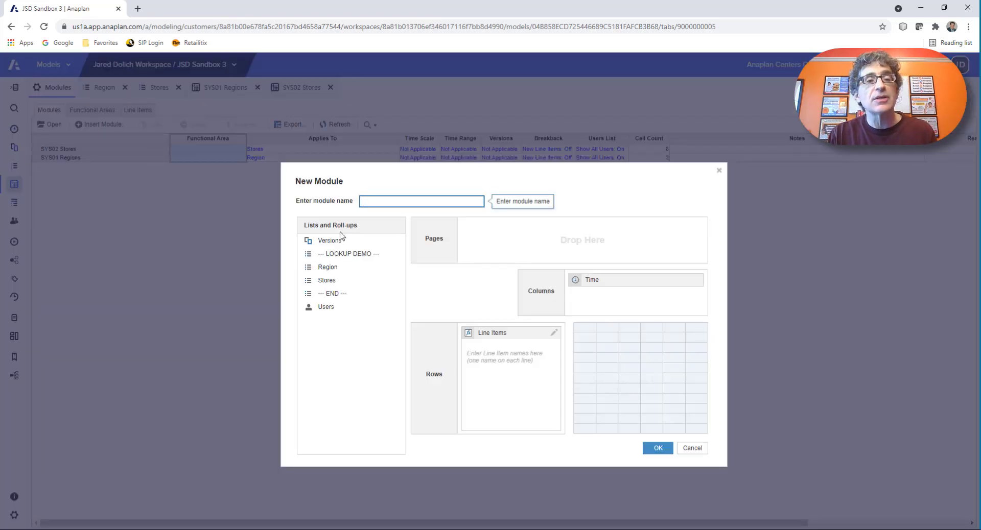
{"action": "type", "text": "REg"}
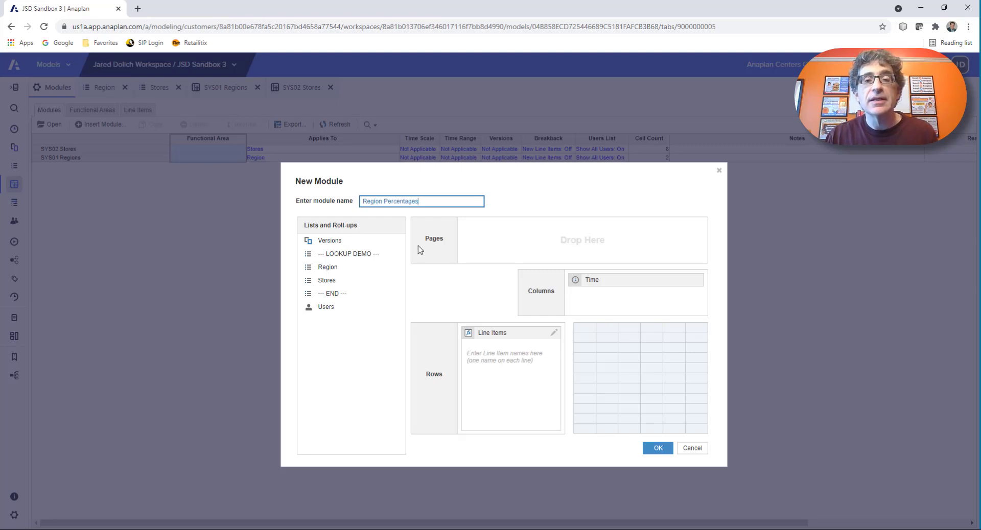
{"action": "left_click_drag", "start_coordinate": [609, 280], "coordinate": [616, 304]}
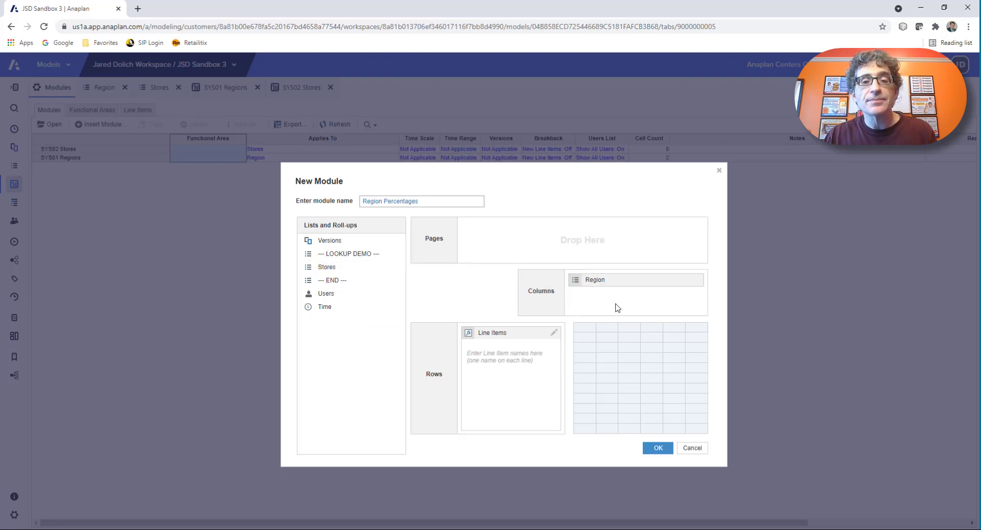
- Add the line item % Increase, swap Region onto rows and line items onto columns, and create the module
{"action": "left_click", "coordinate": [500, 352]}
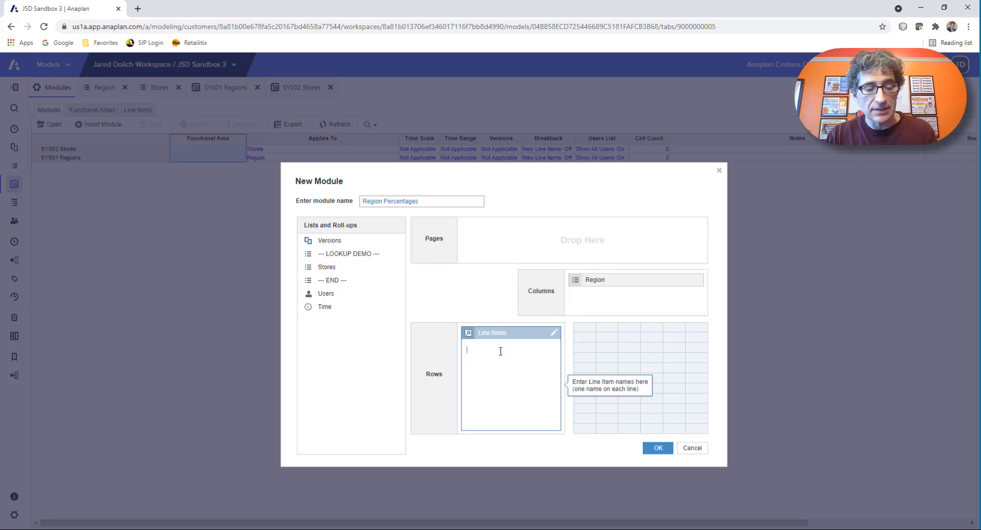
{"action": "type", "text": "% Incre"}
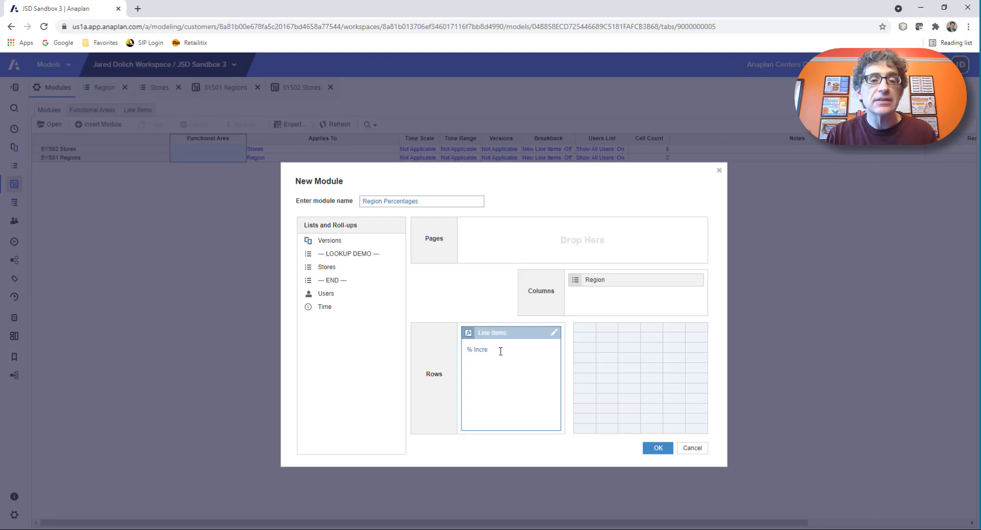
{"action": "type", "text": "ase"}
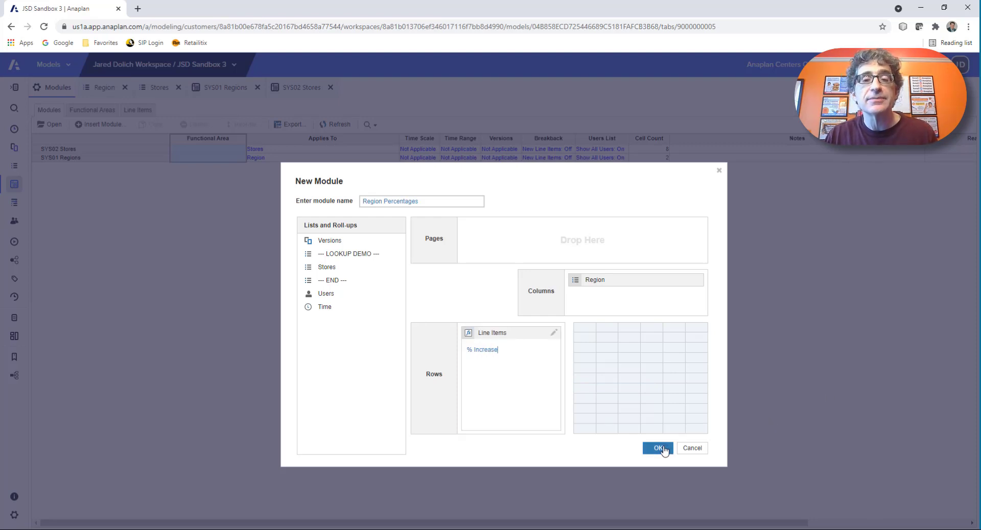
{"action": "left_click_drag", "start_coordinate": [631, 281], "coordinate": [522, 358]}
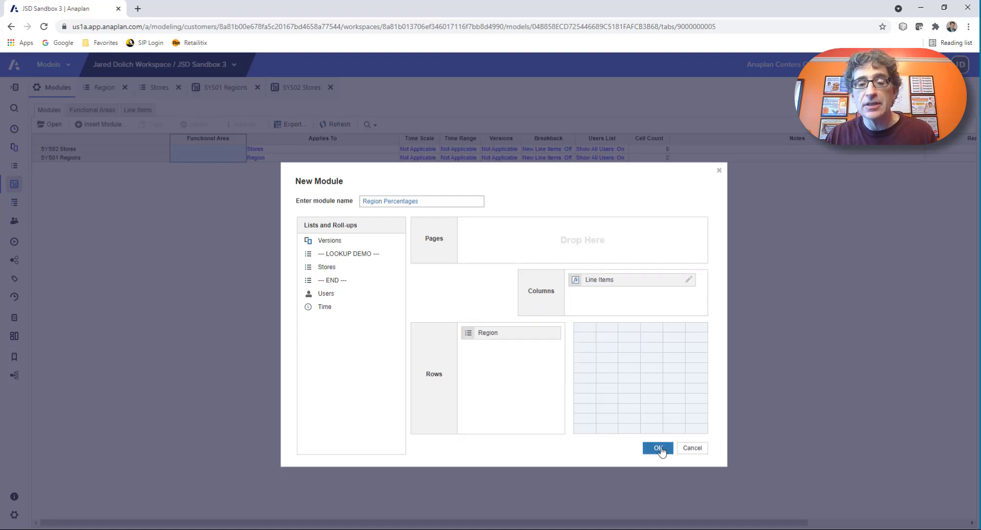
{"action": "left_click", "coordinate": [659, 449]}
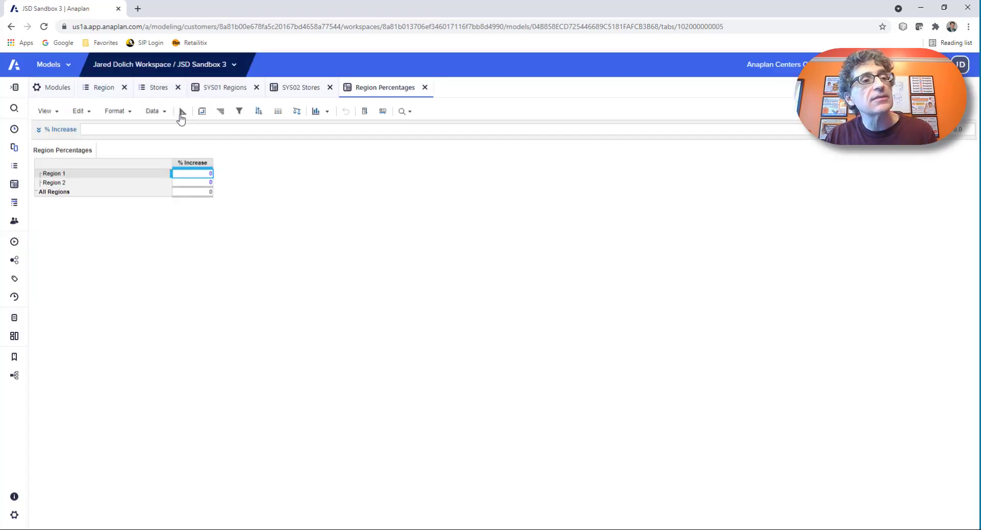
- Set the number format of the % Increase line item to 1 decimal place with percentage units
{"action": "left_click", "coordinate": [182, 114]}
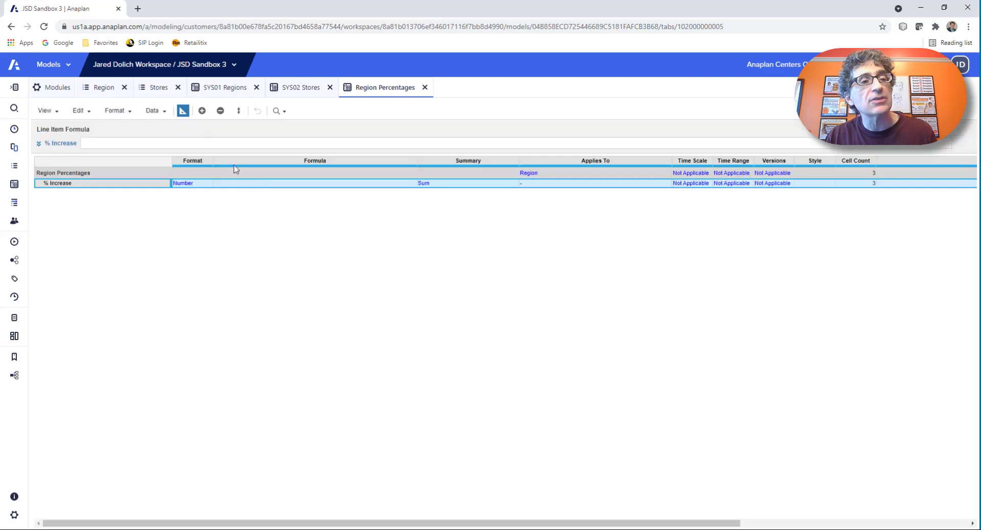
{"action": "left_click", "coordinate": [203, 183]}
{"action": "left_click", "coordinate": [208, 183]}
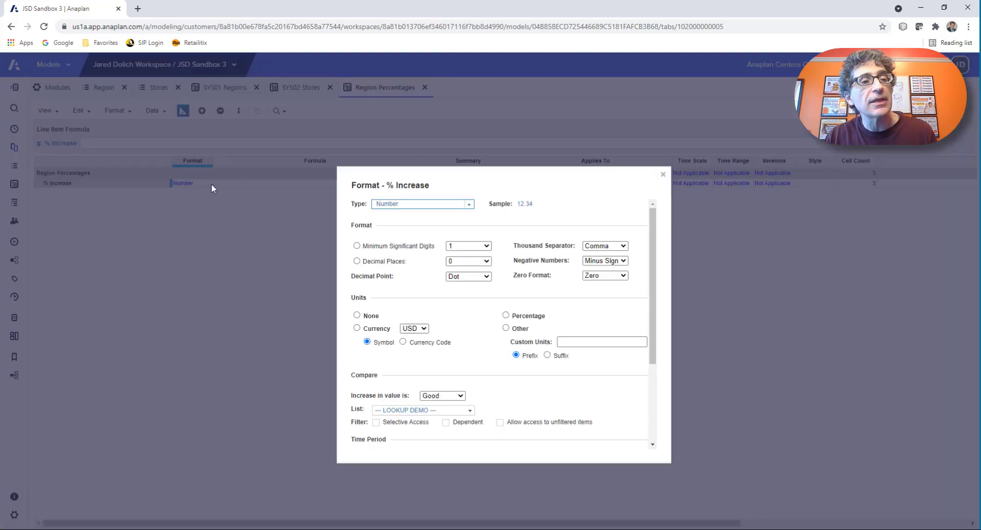
{"action": "left_click", "coordinate": [382, 261]}
{"action": "left_click", "coordinate": [486, 261]}
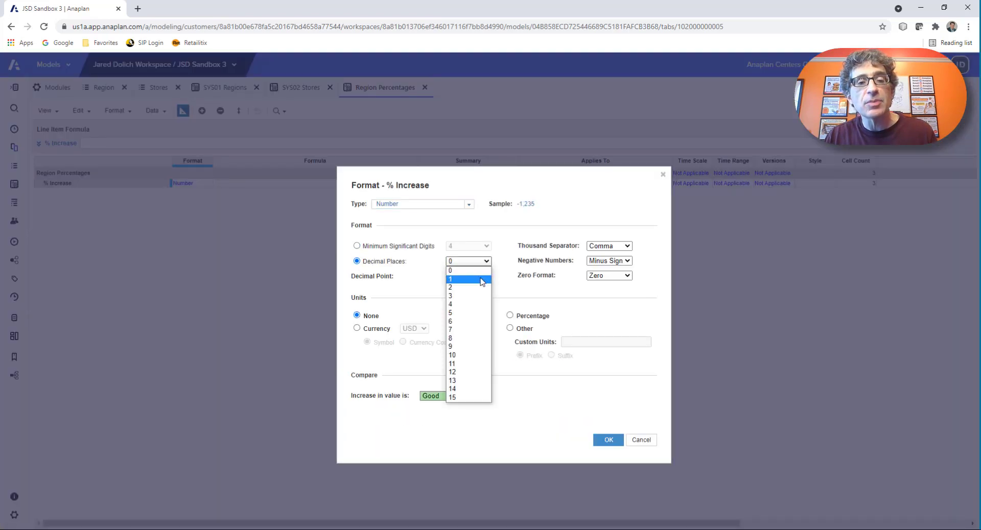
{"action": "left_click", "coordinate": [482, 280]}
{"action": "left_click", "coordinate": [510, 316]}
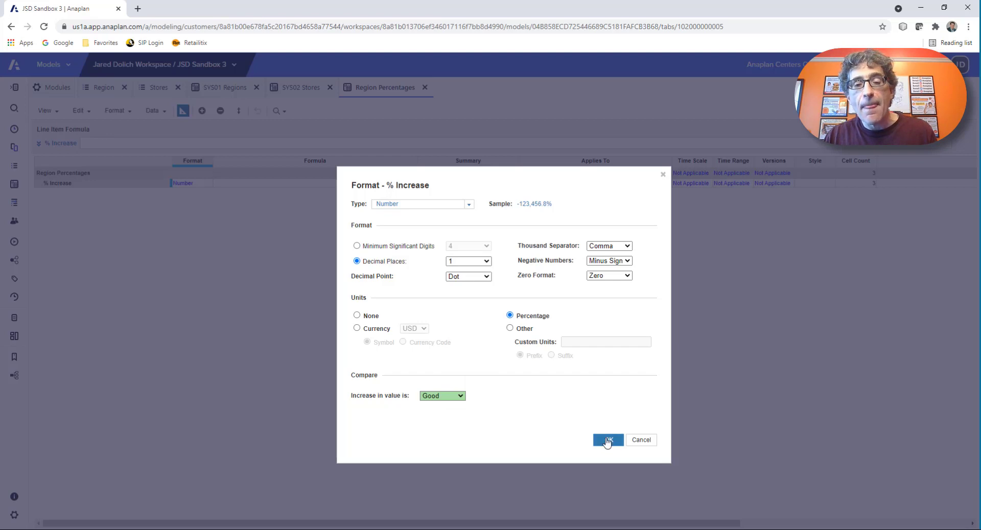
{"action": "left_click", "coordinate": [608, 440]}
- Switch Region Percentages to its grid view and enter a % Increase of 5% for Region 1 and 3% for Region 2
{"action": "left_click", "coordinate": [181, 112]}
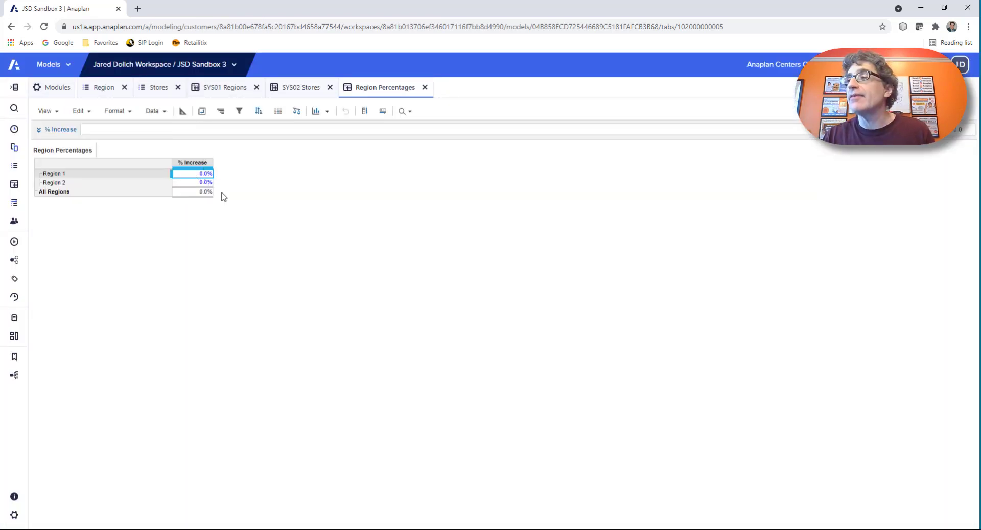
{"action": "type", "text": "34"}
{"action": "key", "text": "Return"}
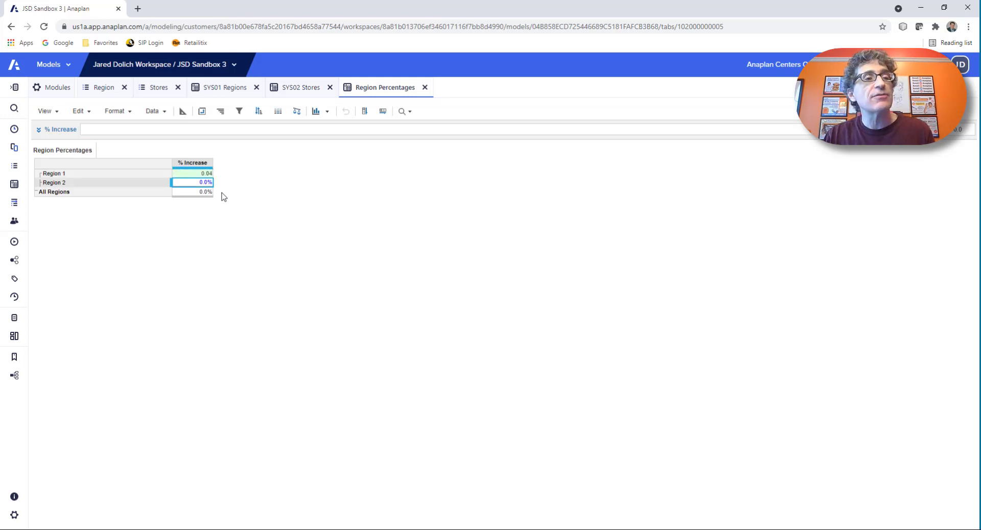
{"action": "key", "text": "Up"}
{"action": "type", "text": "5"}
{"action": "key", "text": "Return"}
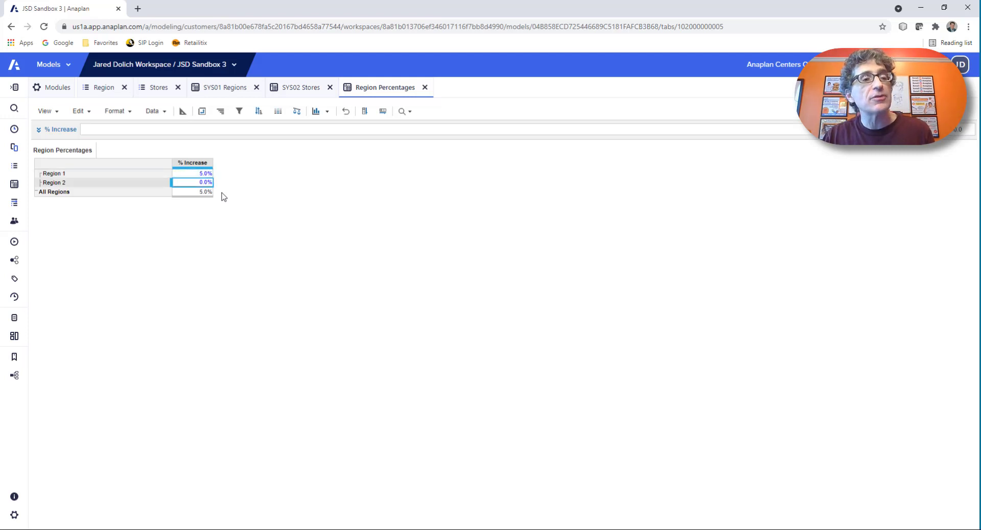
{"action": "type", "text": "3"}
{"action": "key", "text": "Return"}
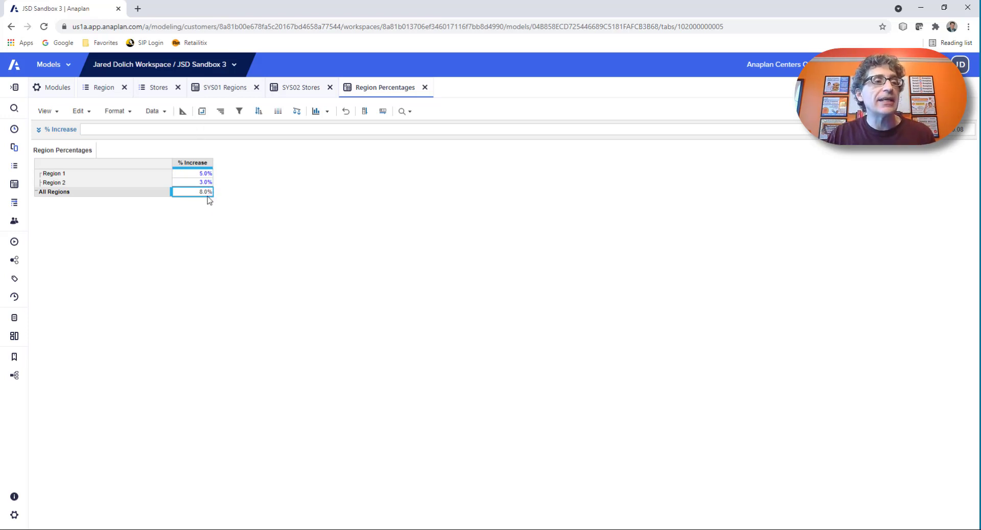
- Set the summary method of the % Increase line item to None and return to the grid view
{"action": "left_click", "coordinate": [182, 111]}
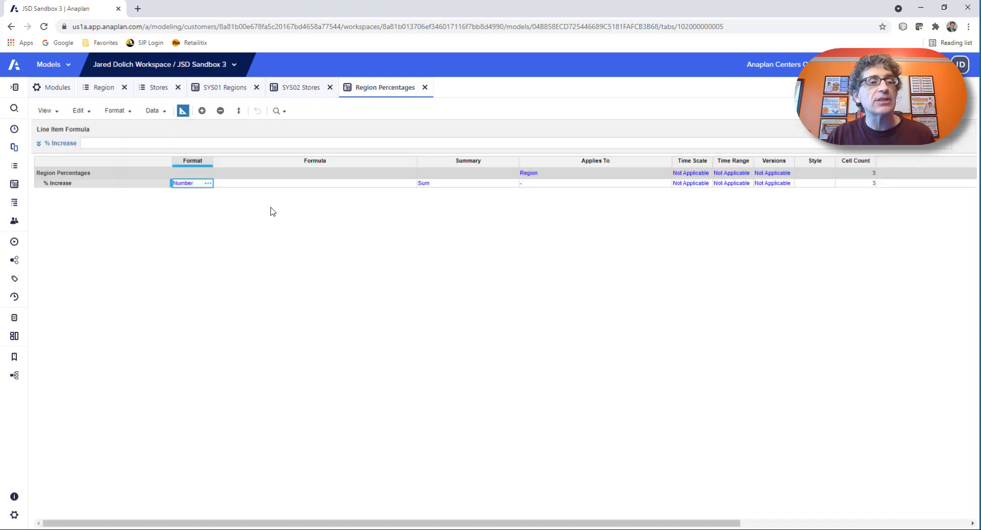
{"action": "left_click", "coordinate": [464, 185]}
{"action": "left_click", "coordinate": [512, 183]}
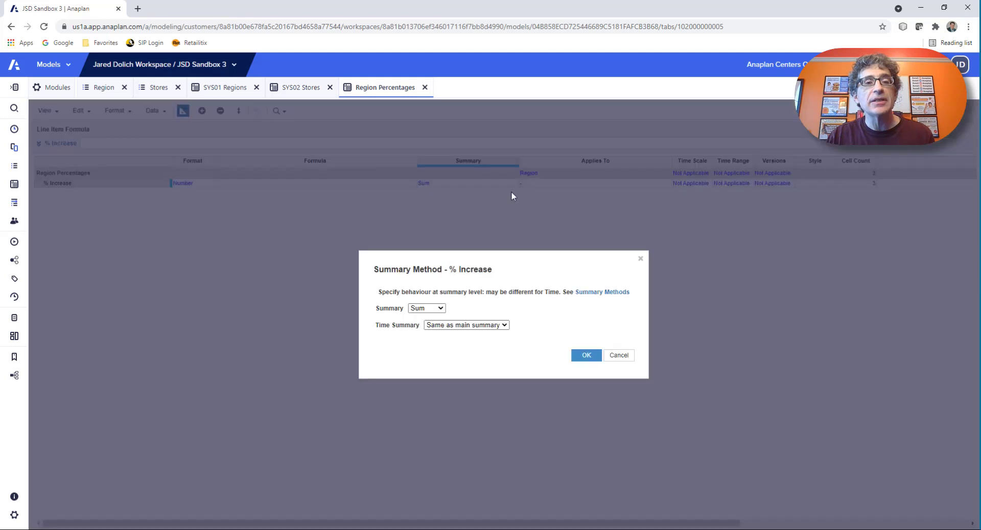
{"action": "left_click", "coordinate": [441, 309]}
{"action": "left_click", "coordinate": [418, 326]}
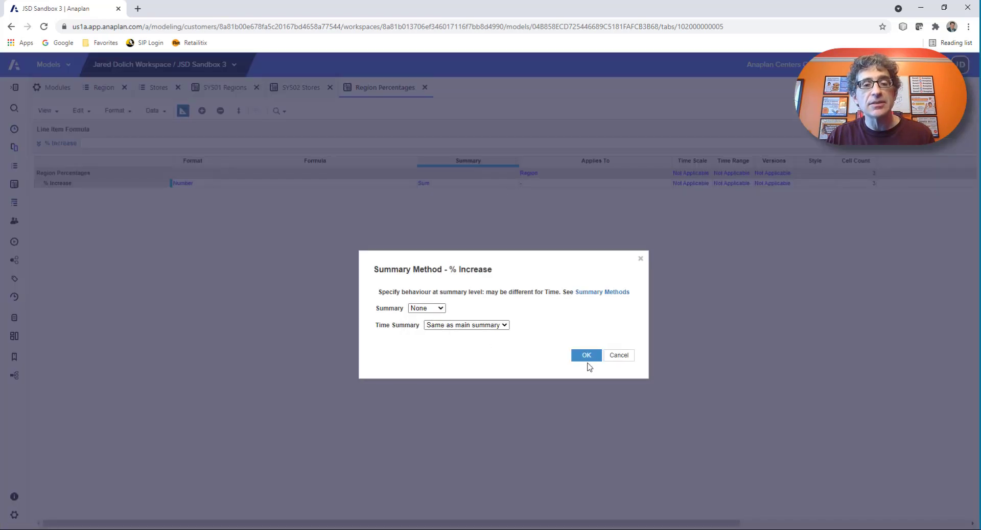
{"action": "left_click", "coordinate": [586, 356]}
{"action": "left_click", "coordinate": [183, 114]}
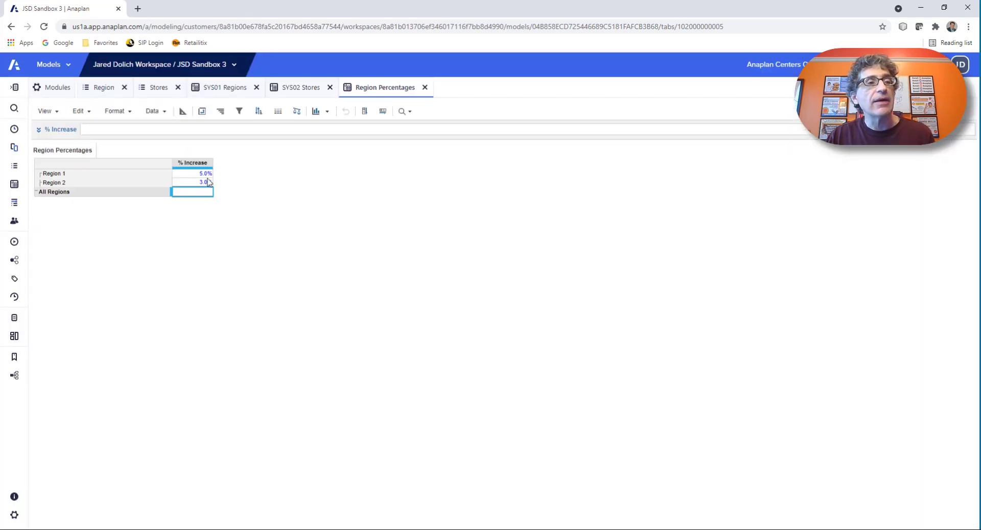
{"action": "key", "text": "Up"}
{"action": "key", "text": "Up"}
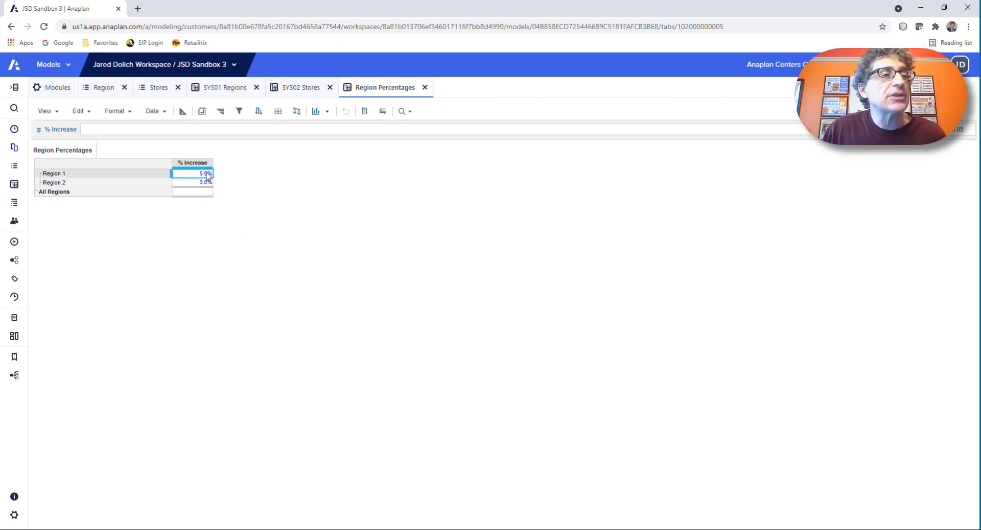
{"action": "left_click", "coordinate": [204, 182]}
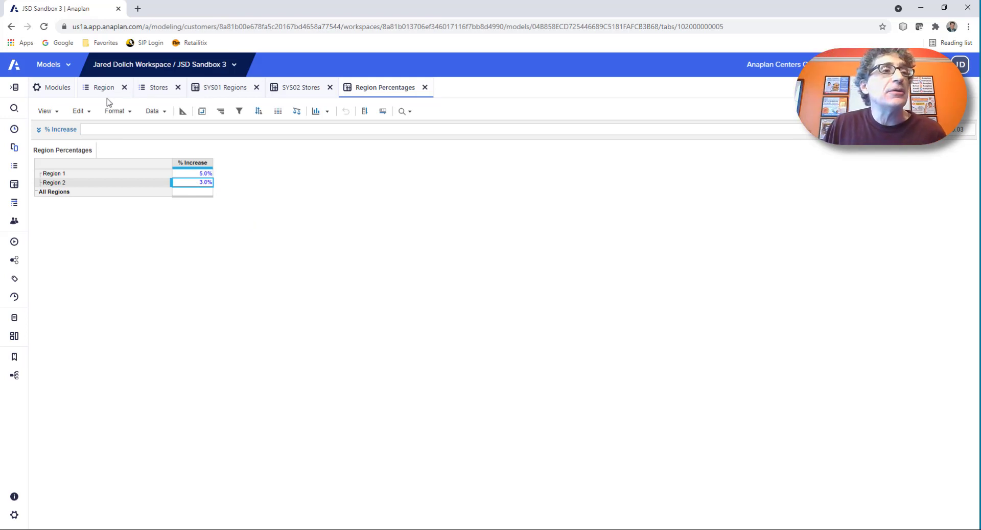
- Start a new module from the modules list with Region Percentages selected, and name it Store Percentages
{"action": "left_click", "coordinate": [53, 92]}
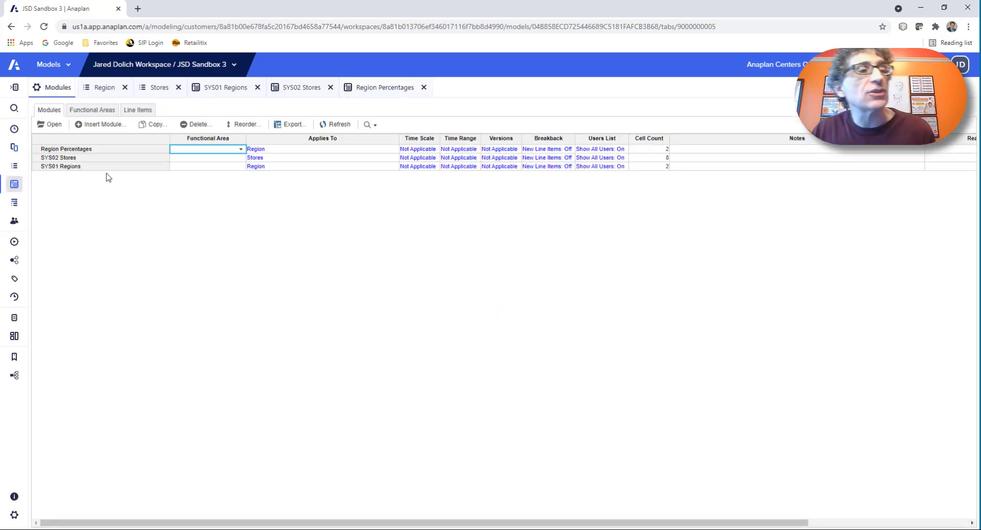
{"action": "left_click", "coordinate": [62, 150]}
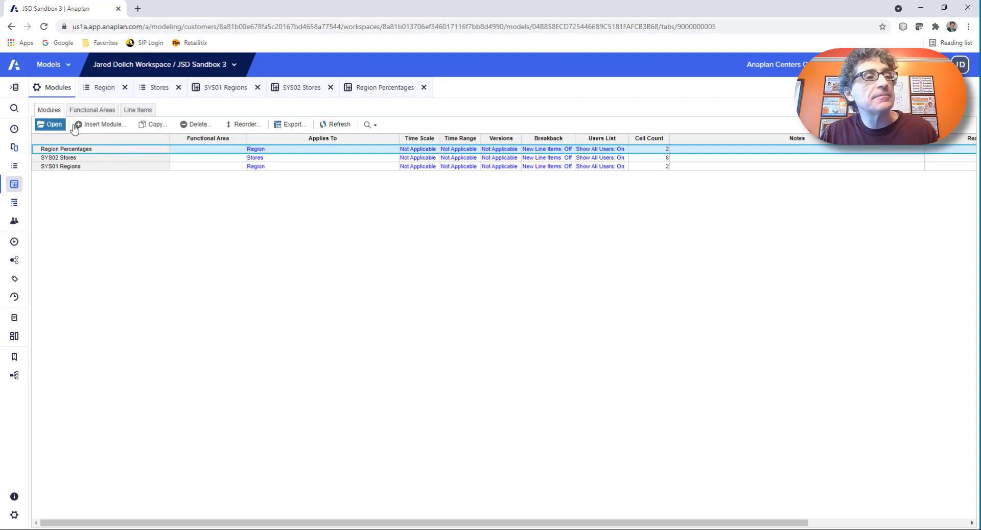
{"action": "left_click", "coordinate": [101, 124]}
{"action": "type", "text": "S"}
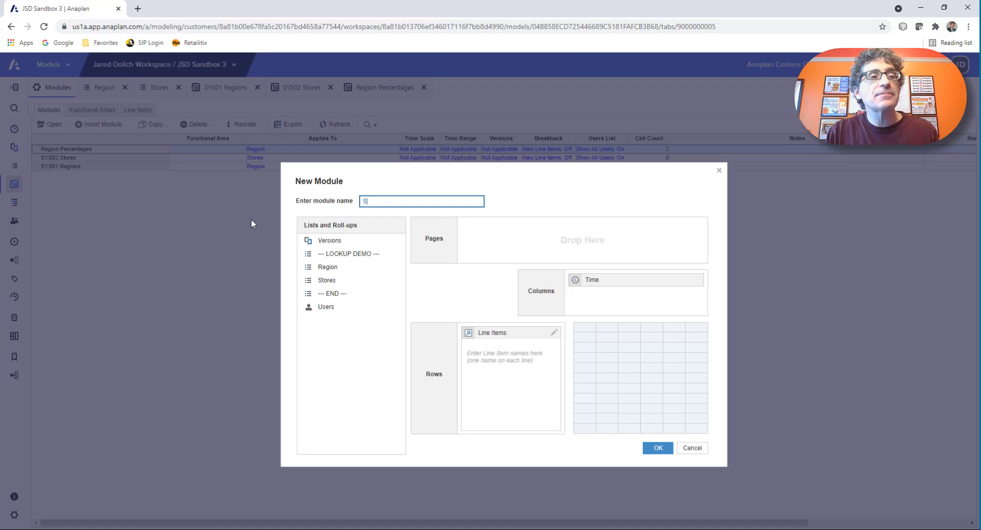
{"action": "type", "text": "tore"}
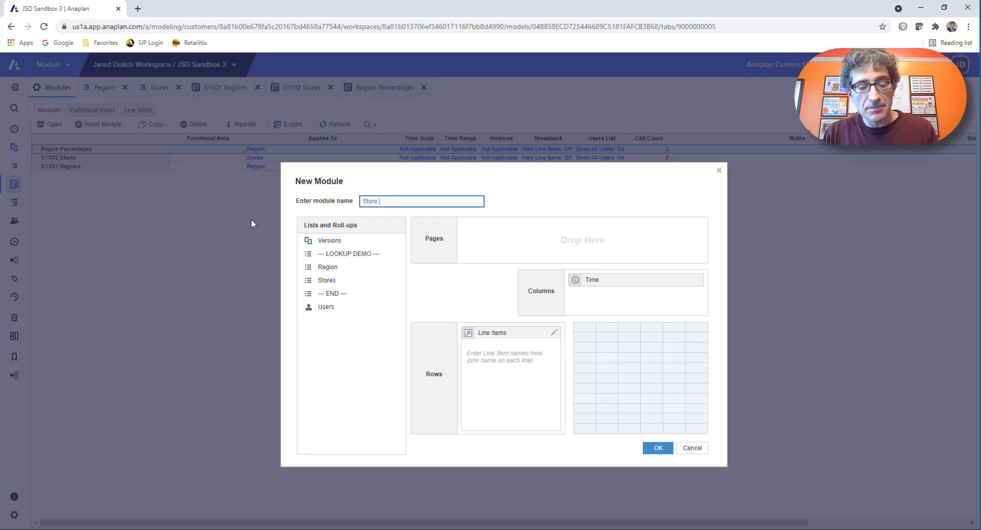
{"action": "type", "text": " Percen"}
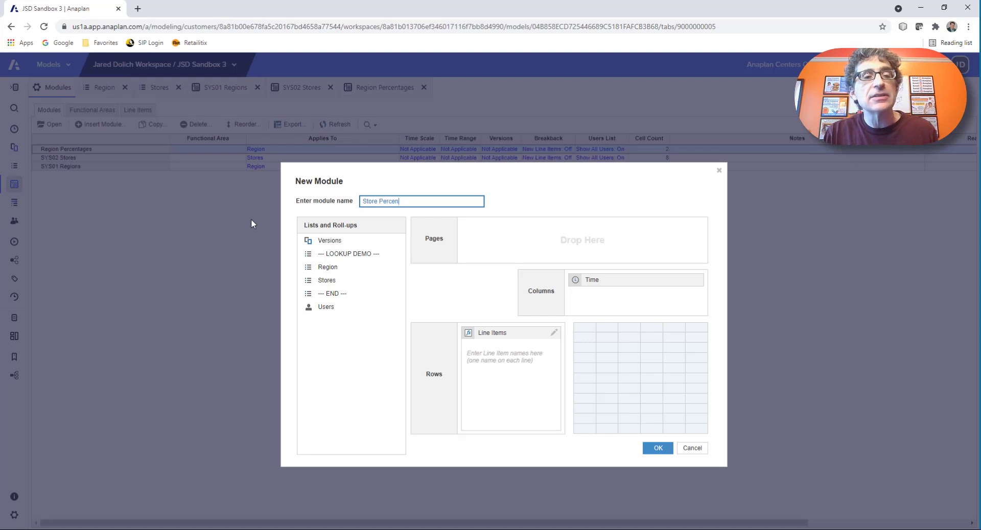
{"action": "type", "text": "tages"}
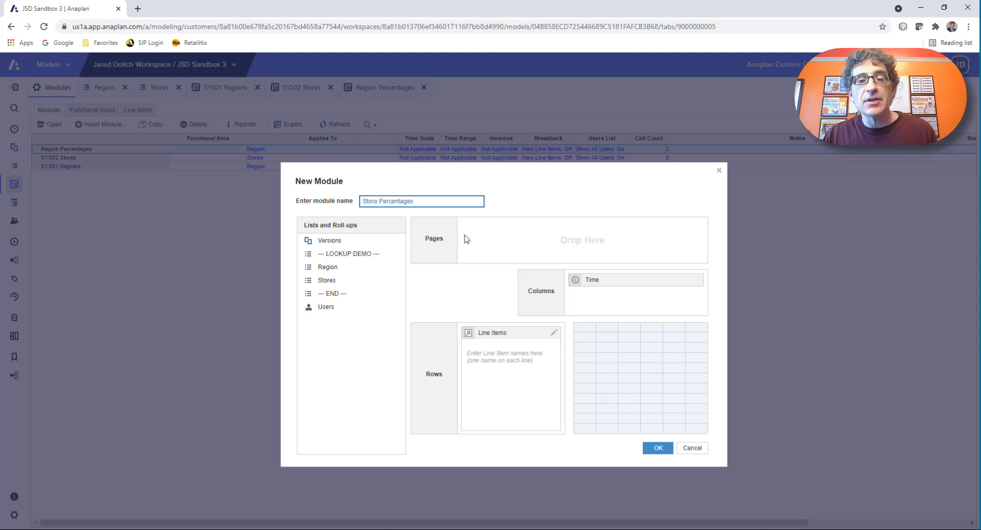
- Create the module with the Stores list on rows and the line item % Increase on columns, leaving out Time
{"action": "left_click", "coordinate": [614, 288]}
{"action": "mouse_move", "coordinate": [614, 289]}
{"action": "left_mouse_down"}
{"action": "mouse_move", "coordinate": [353, 324]}
{"action": "mouse_move", "coordinate": [329, 291]}
{"action": "mouse_move", "coordinate": [627, 297]}
{"action": "left_mouse_up"}
{"action": "left_click", "coordinate": [496, 357]}
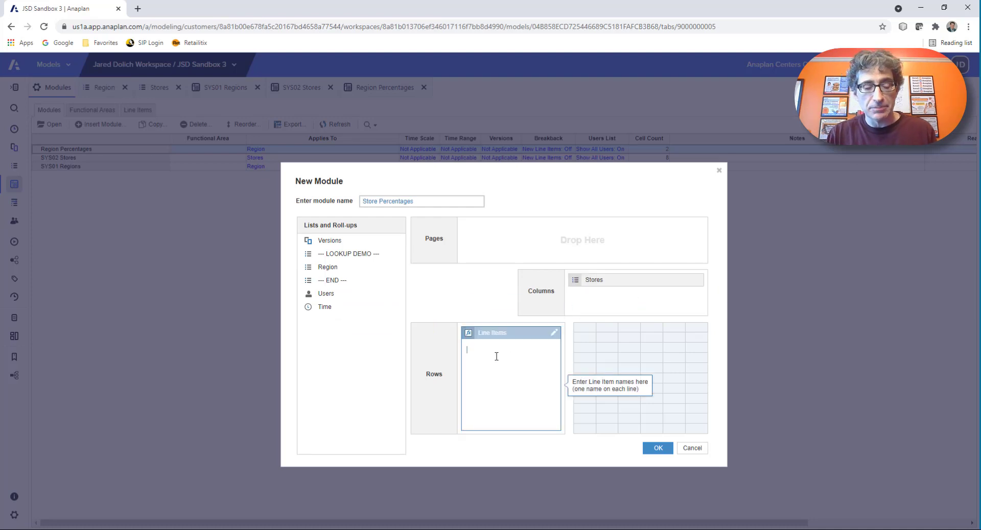
{"action": "type", "text": "% Increase"}
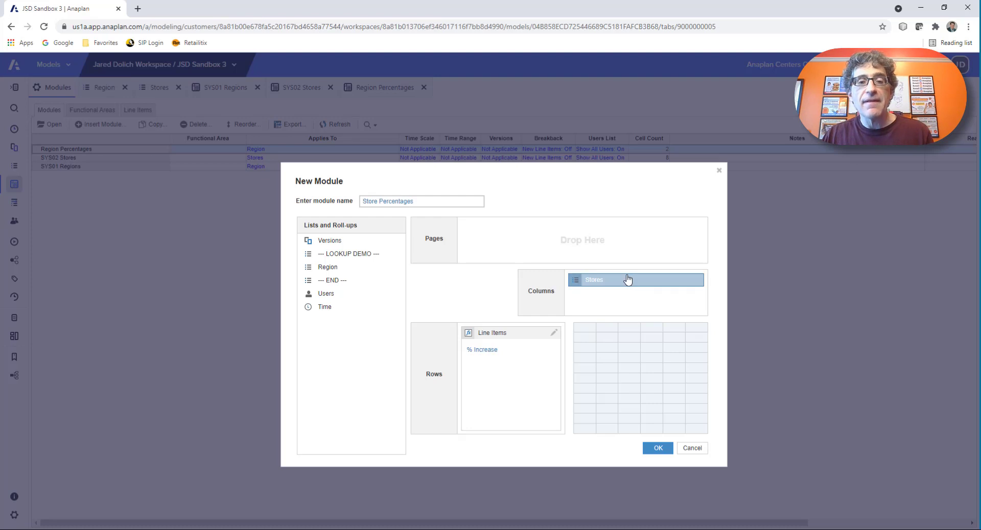
{"action": "left_click_drag", "start_coordinate": [624, 280], "coordinate": [513, 374]}
{"action": "left_click", "coordinate": [659, 449]}
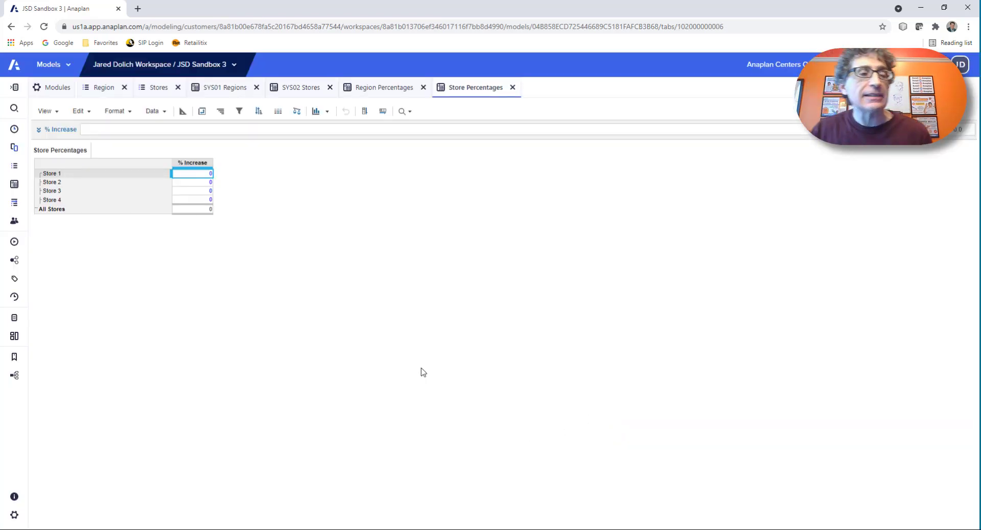
- Format the % Increase line item of Store Percentages as a number with 1 decimal place and percentage units
{"action": "left_click", "coordinate": [183, 111]}
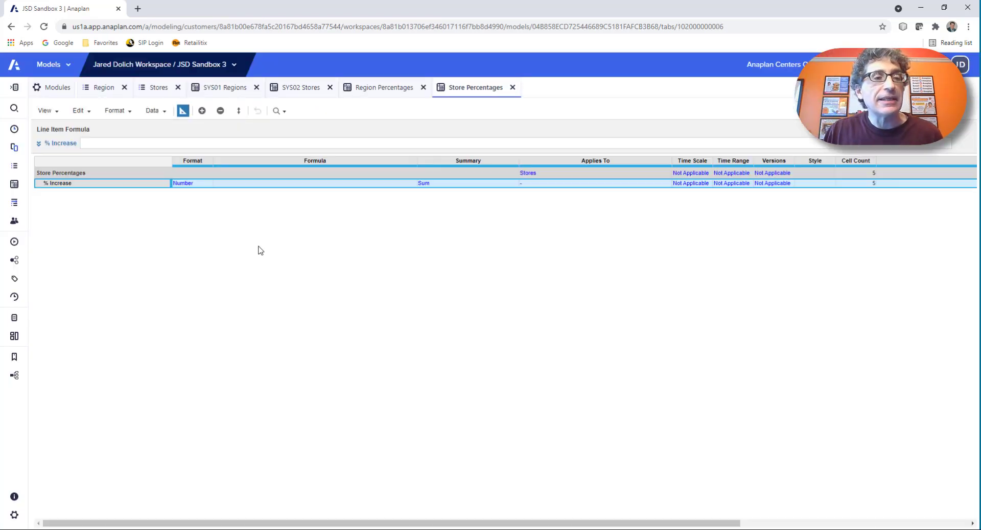
{"action": "left_click", "coordinate": [211, 187]}
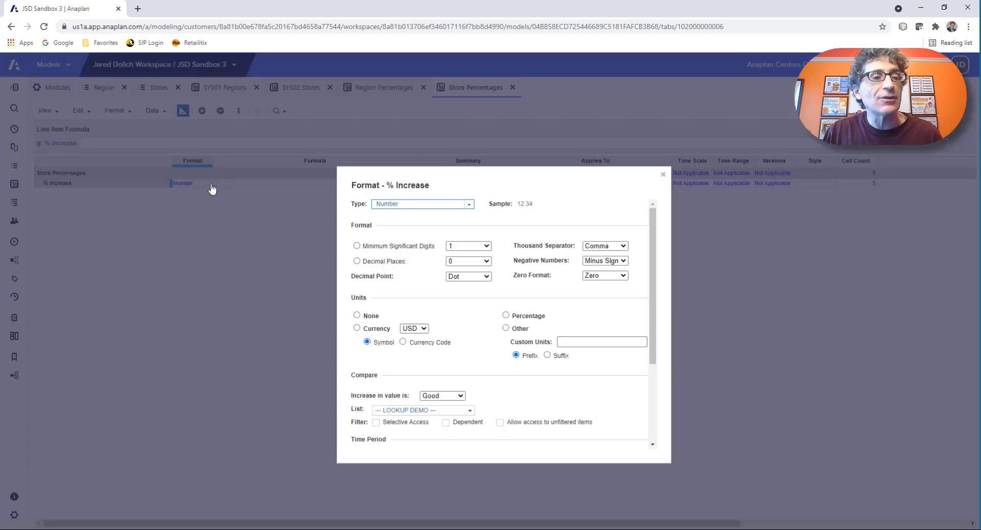
{"action": "left_click", "coordinate": [357, 261]}
{"action": "left_click", "coordinate": [484, 261]}
{"action": "left_click", "coordinate": [474, 282]}
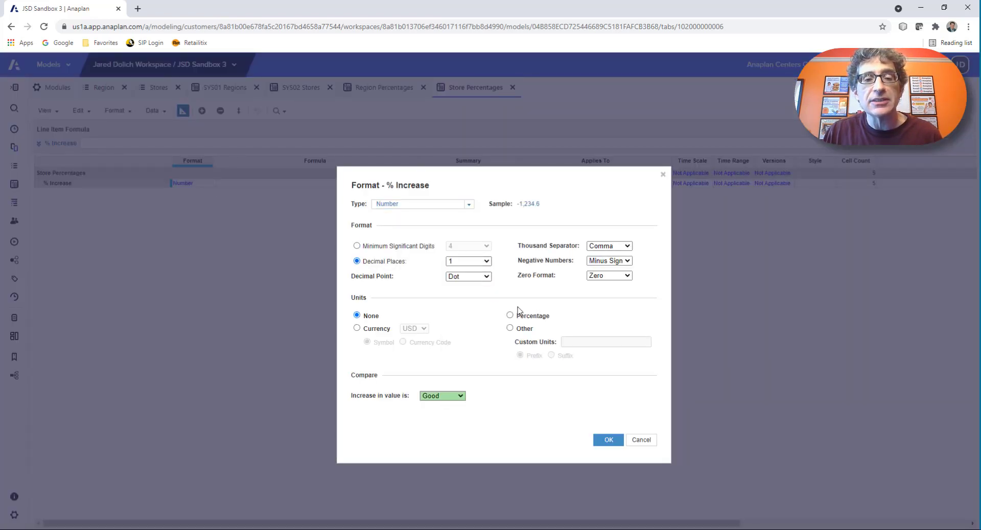
{"action": "left_click", "coordinate": [510, 315]}
{"action": "left_click", "coordinate": [608, 440]}
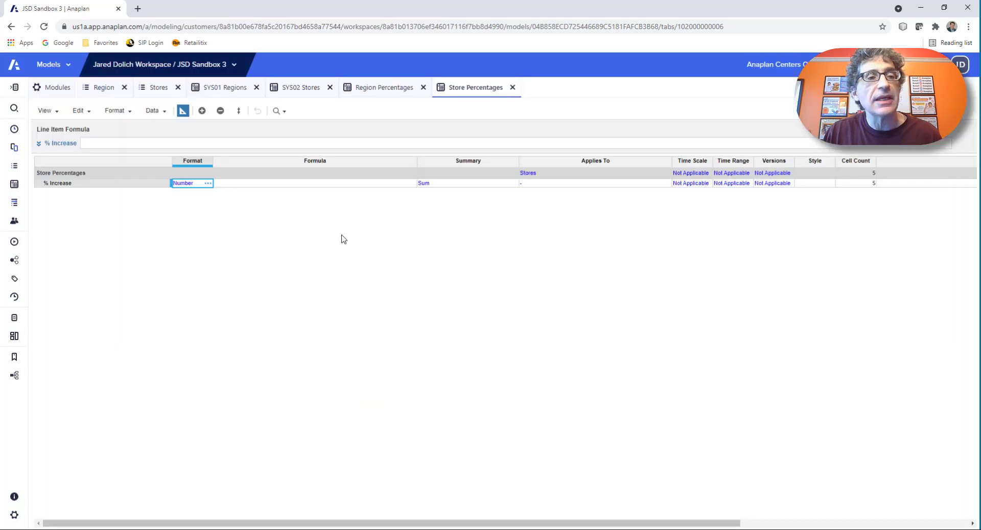
- Set the summary method of % Increase in Store Percentages to None and return to the grid view
{"action": "left_click", "coordinate": [446, 184]}
{"action": "left_click", "coordinate": [513, 185]}
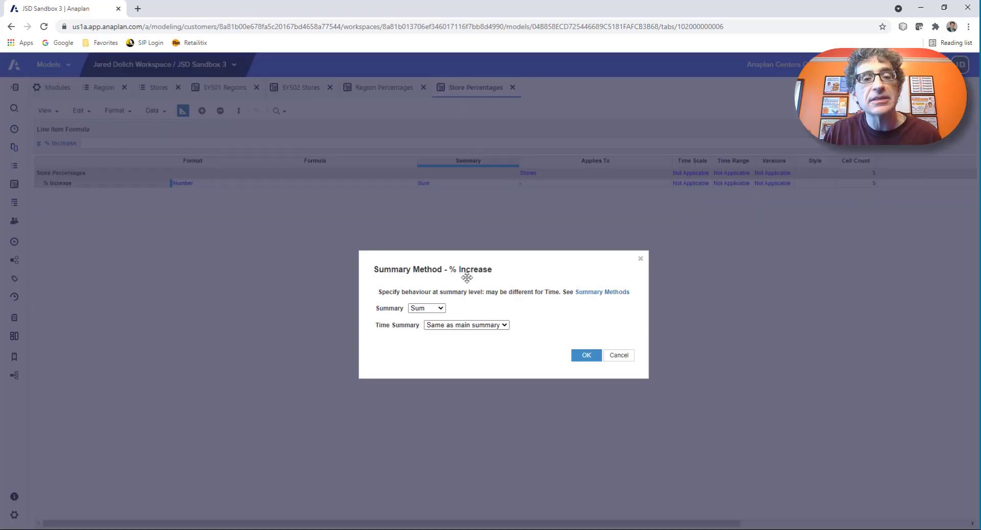
{"action": "left_click", "coordinate": [440, 309]}
{"action": "left_click", "coordinate": [418, 318]}
{"action": "left_click", "coordinate": [587, 355]}
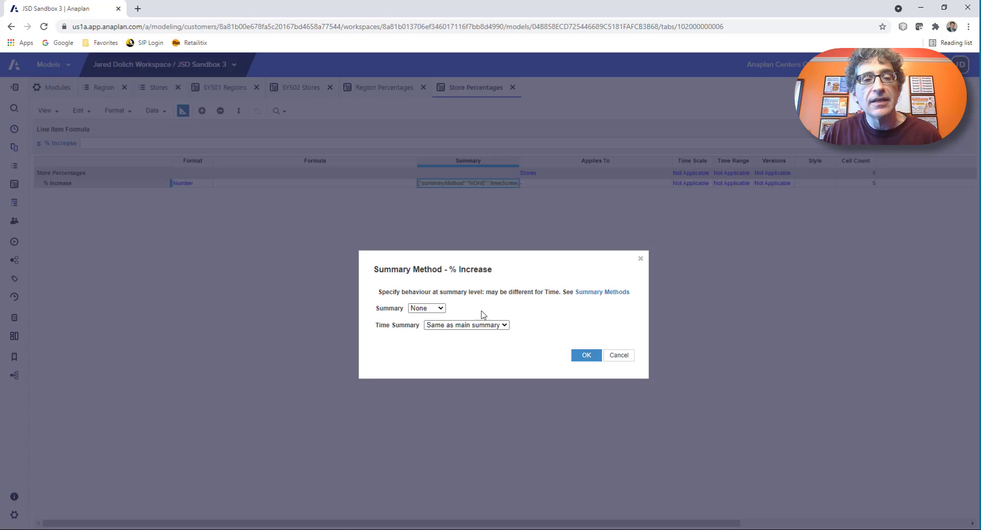
{"action": "left_click", "coordinate": [182, 111]}
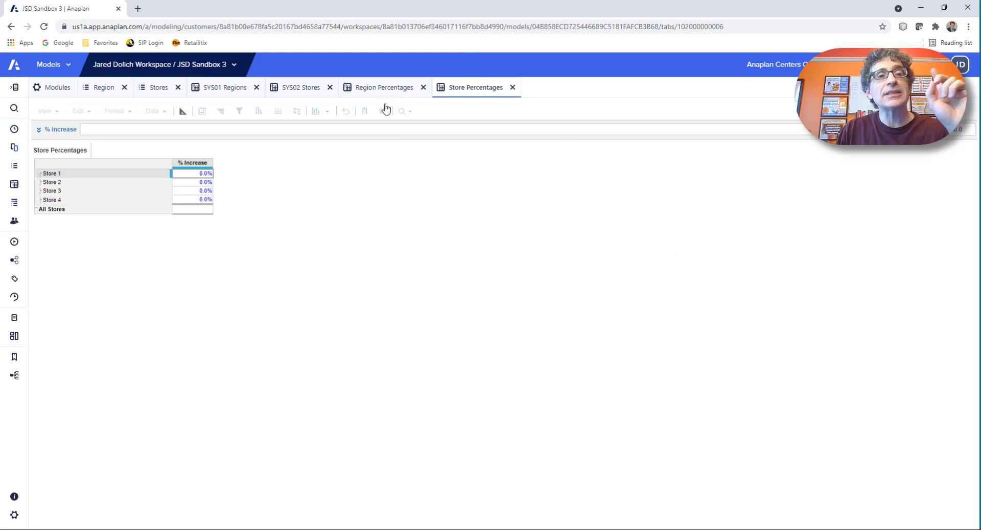
- Apply the formula Region Percentages.% Increase[LOOKUP: 'SYS02 Stores'.Region] to the Store Percentages % Increase line item and check the store values
{"action": "left_click", "coordinate": [383, 88]}
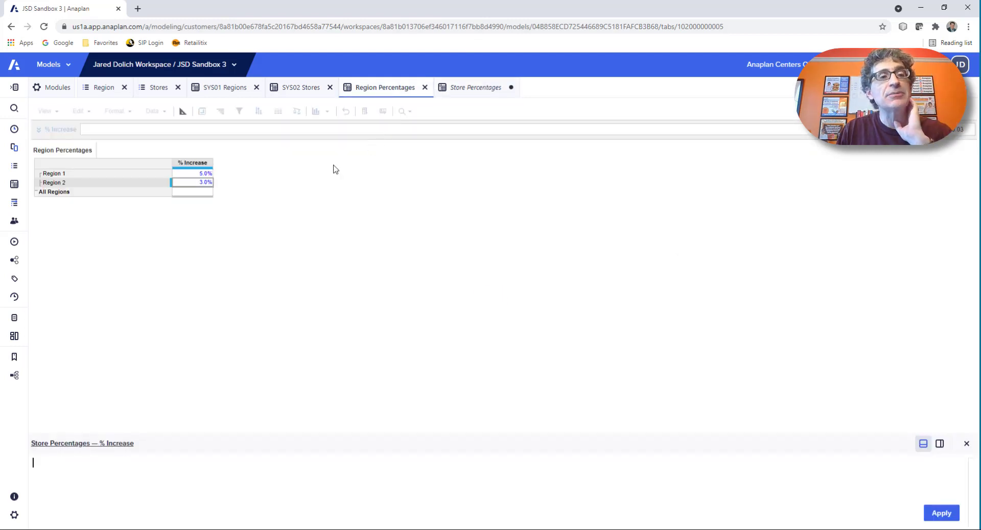
{"action": "left_click", "coordinate": [189, 165]}
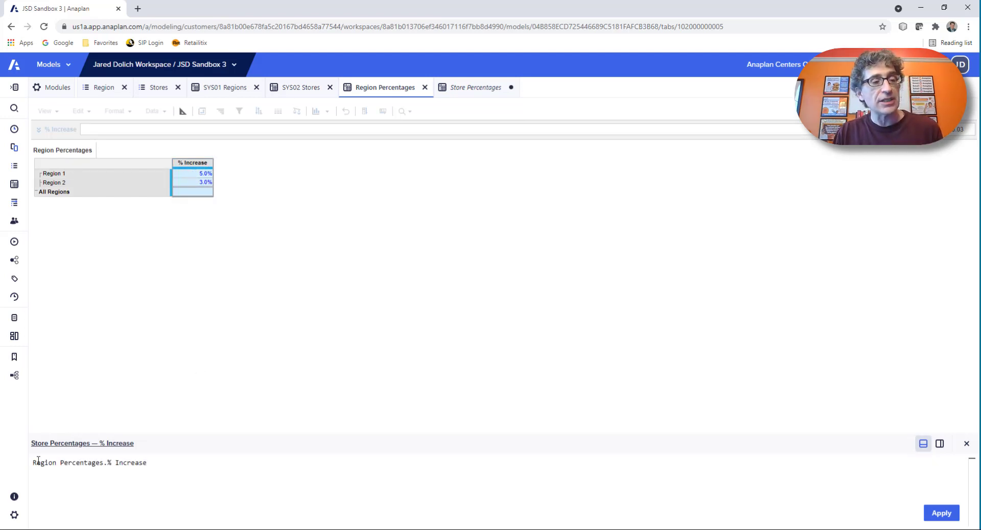
{"action": "type", "text": "[LOOKUP"}
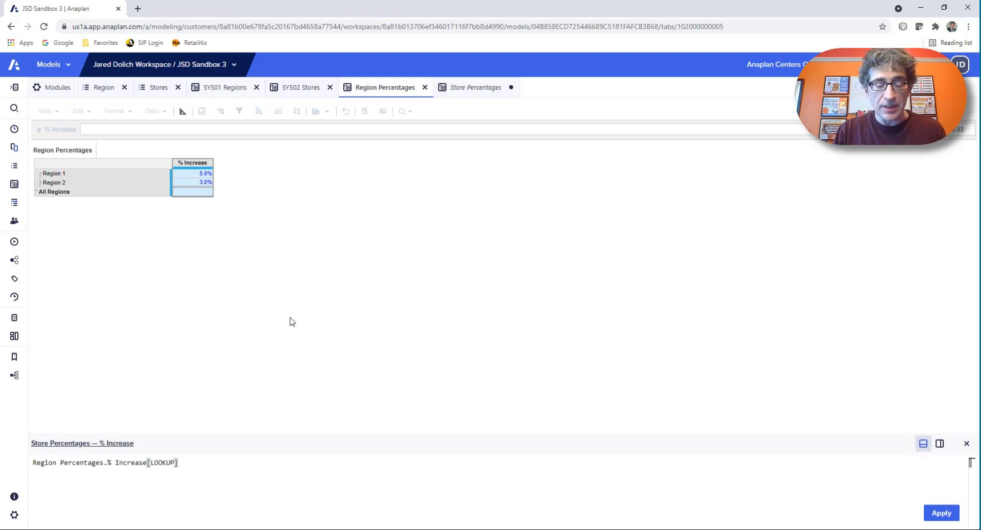
{"action": "type", "text": ":"}
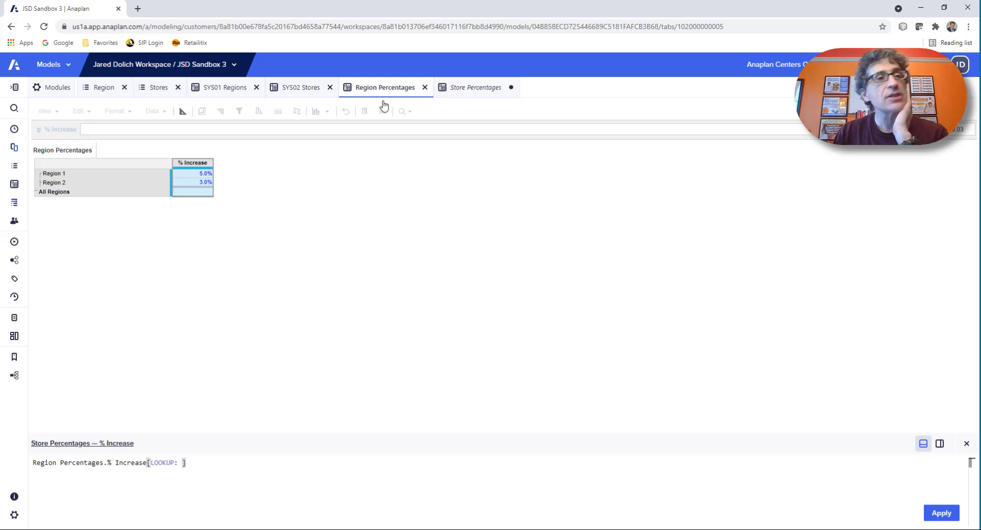
{"action": "left_click", "coordinate": [295, 96]}
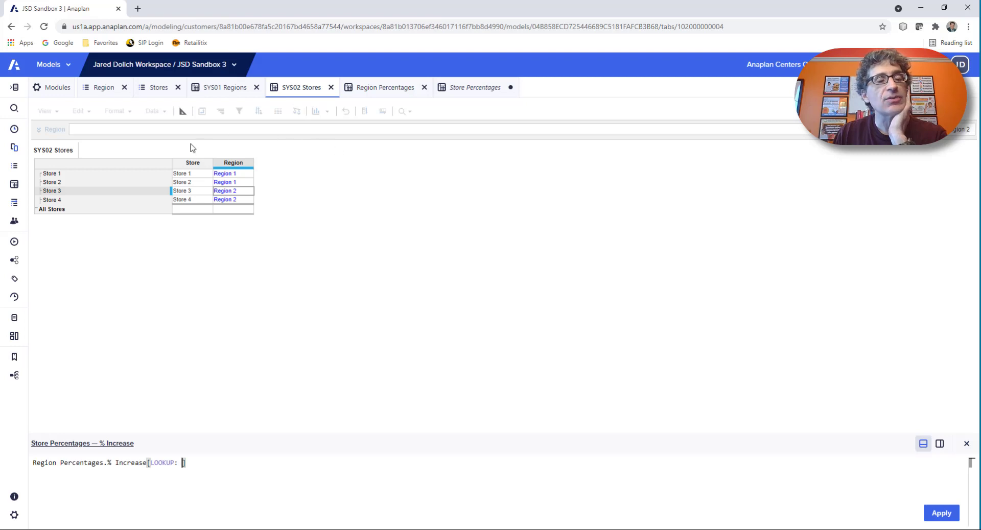
{"action": "left_click", "coordinate": [231, 165]}
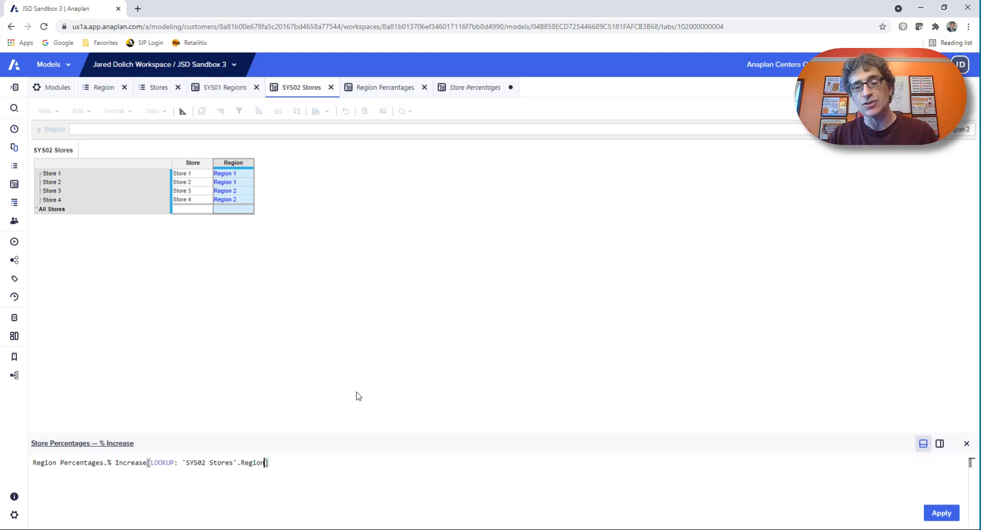
{"action": "left_click", "coordinate": [943, 516]}
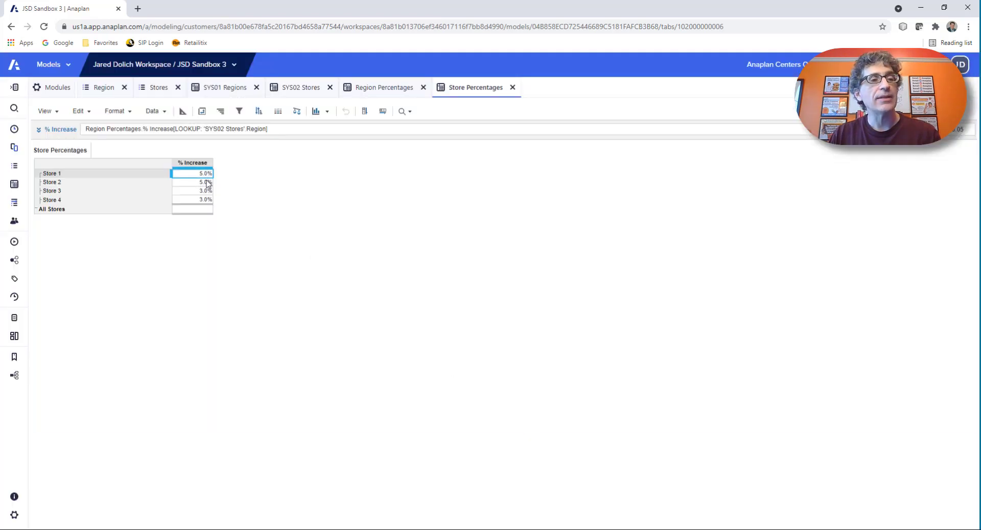
{"action": "left_click_drag", "start_coordinate": [204, 176], "coordinate": [197, 204]}
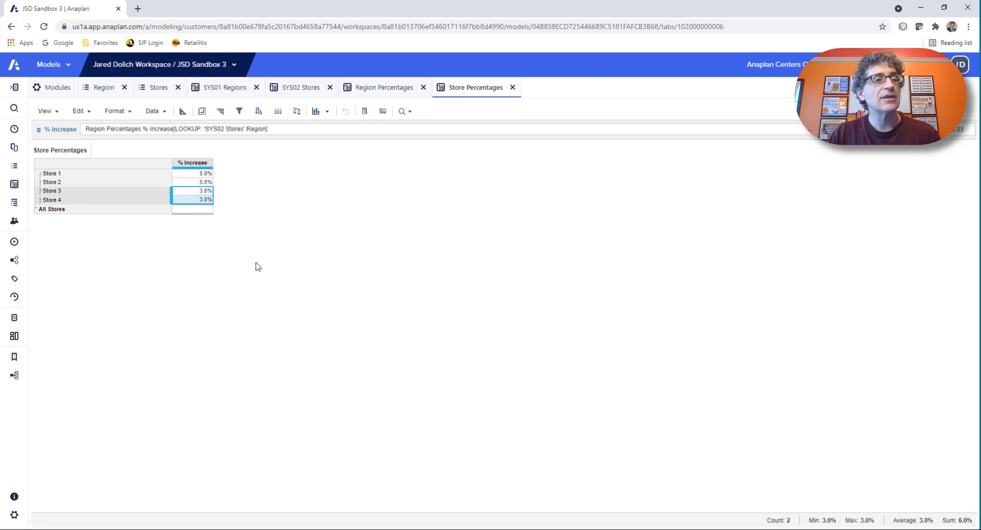